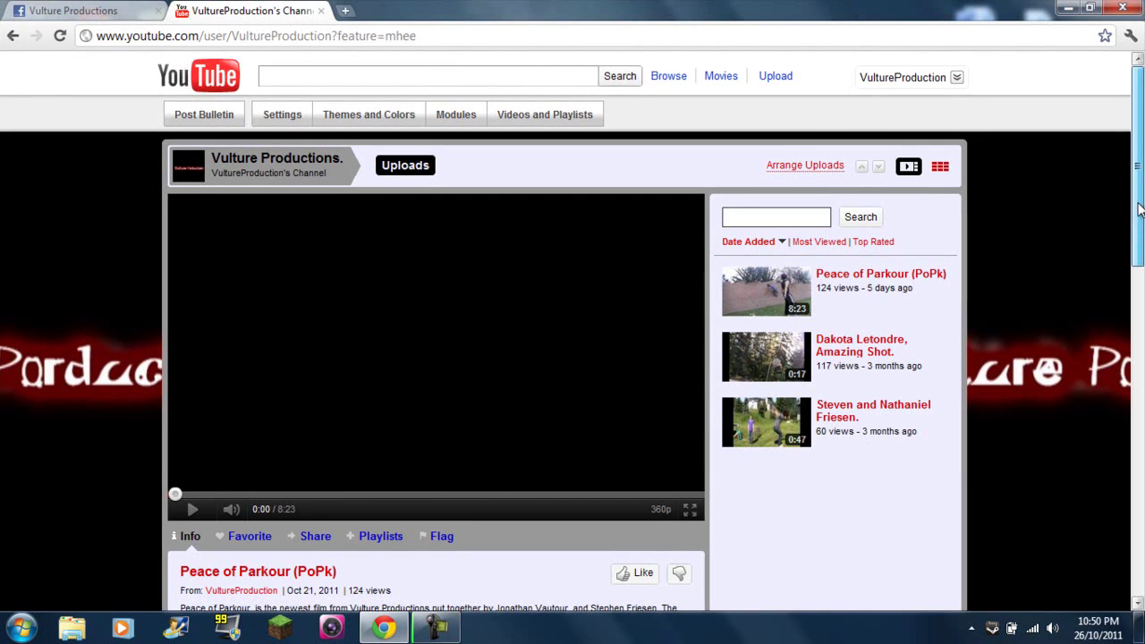
Step: Look through the VultureProduction YouTube channel page, including the uploads, video details, profile, subscribers and comments sections
{"action": "left_click_drag", "start_coordinate": [1138, 211], "coordinate": [1140, 235]}
{"action": "left_click_drag", "start_coordinate": [1137, 194], "coordinate": [1124, 130]}
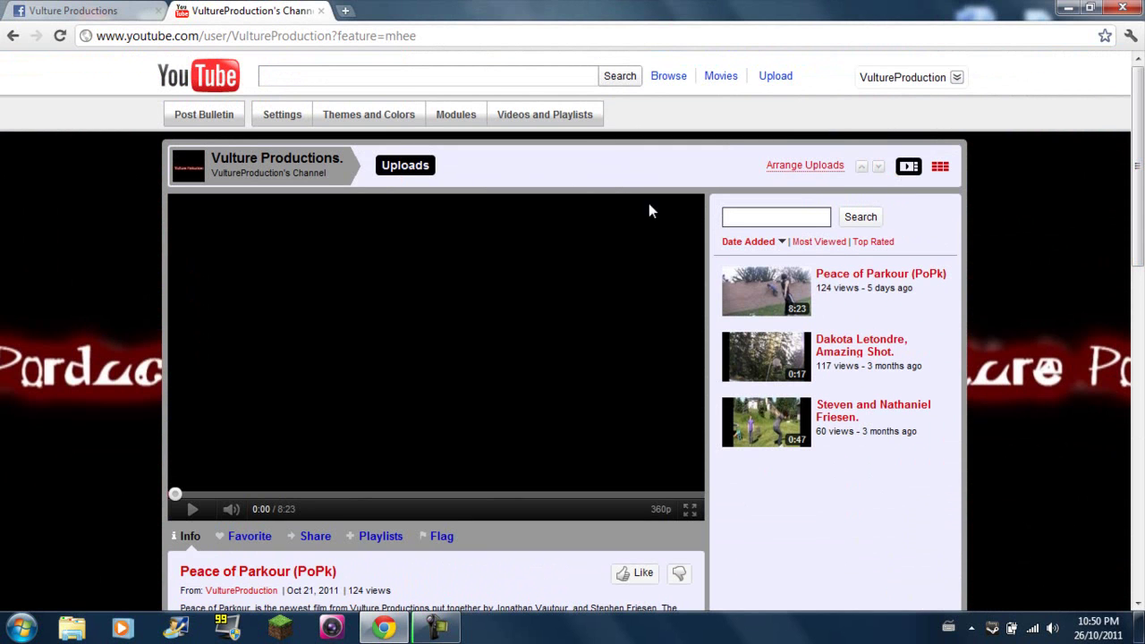
{"action": "scroll", "coordinate": [838, 471], "scroll_direction": "down", "scroll_amount": 1}
{"action": "scroll", "coordinate": [822, 500], "scroll_direction": "up", "scroll_amount": 1}
{"action": "scroll", "coordinate": [863, 536], "scroll_direction": "down", "scroll_amount": 3}
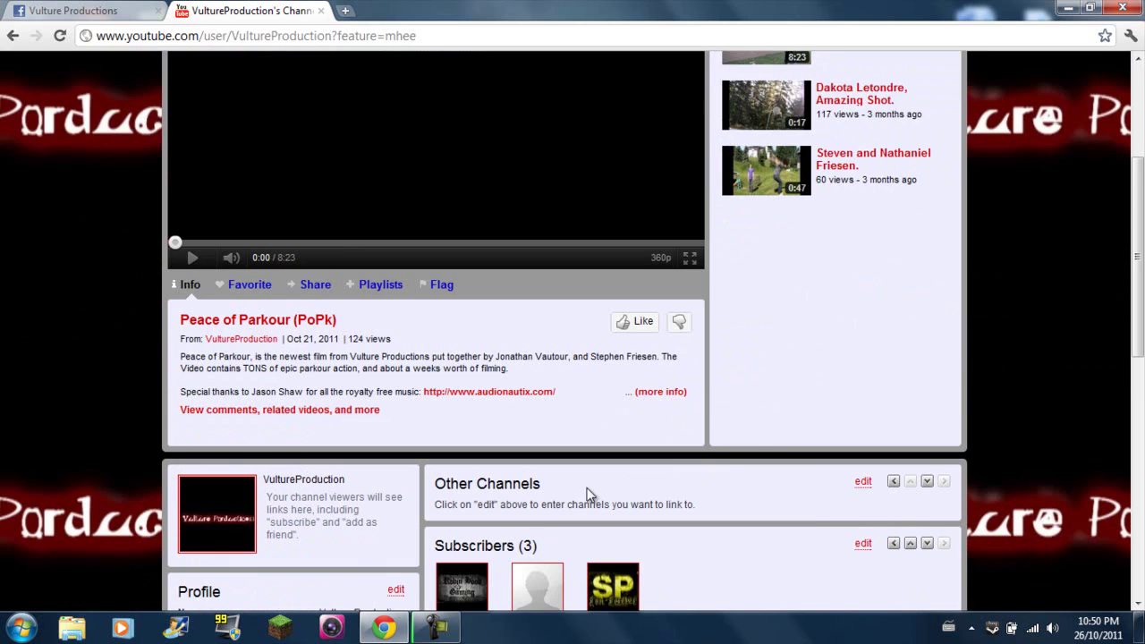
{"action": "scroll", "coordinate": [465, 452], "scroll_direction": "down", "scroll_amount": 1}
{"action": "scroll", "coordinate": [250, 438], "scroll_direction": "down", "scroll_amount": 1}
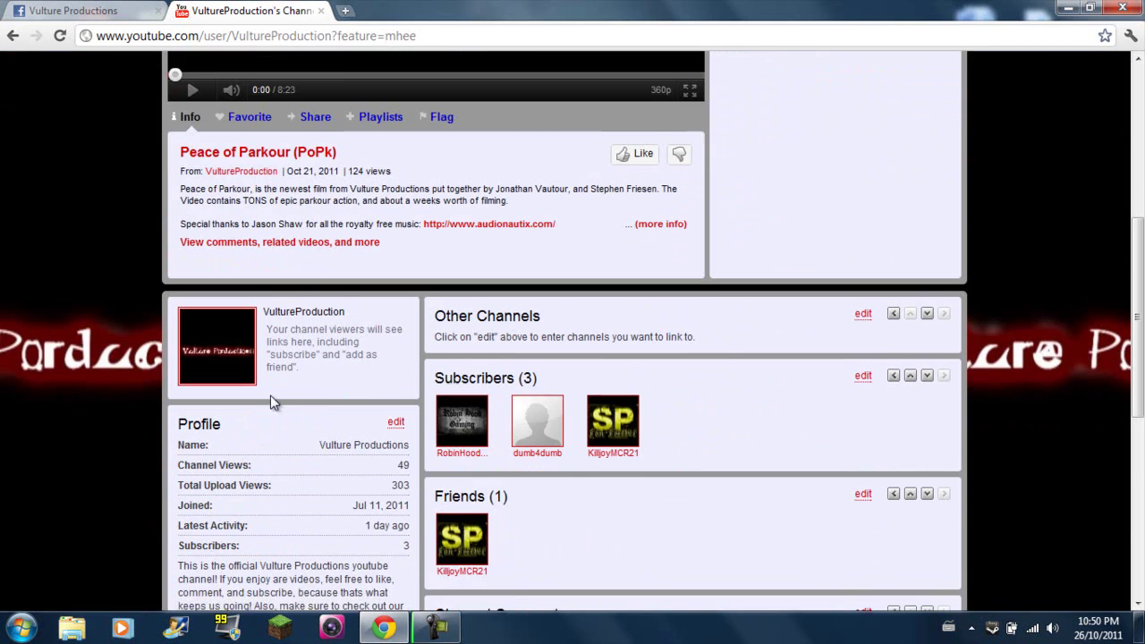
{"action": "scroll", "coordinate": [270, 395], "scroll_direction": "down", "scroll_amount": 1}
{"action": "scroll", "coordinate": [304, 461], "scroll_direction": "down", "scroll_amount": 3}
{"action": "scroll", "coordinate": [321, 397], "scroll_direction": "up", "scroll_amount": 3}
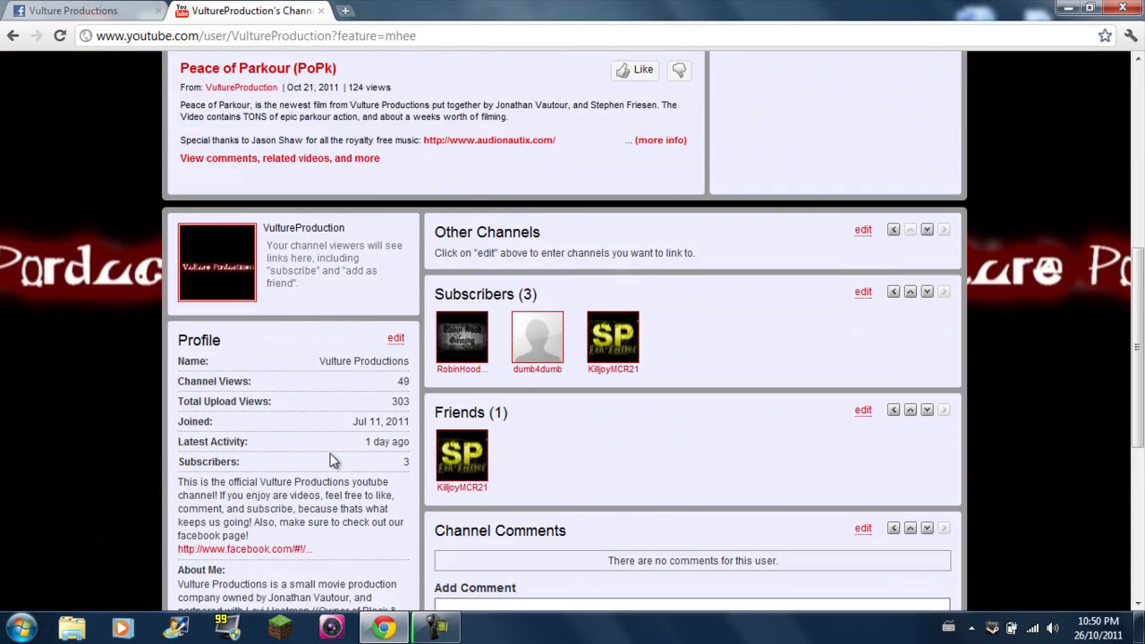
{"action": "scroll", "coordinate": [471, 372], "scroll_direction": "up", "scroll_amount": 6}
{"action": "scroll", "coordinate": [474, 375], "scroll_direction": "down", "scroll_amount": 11}
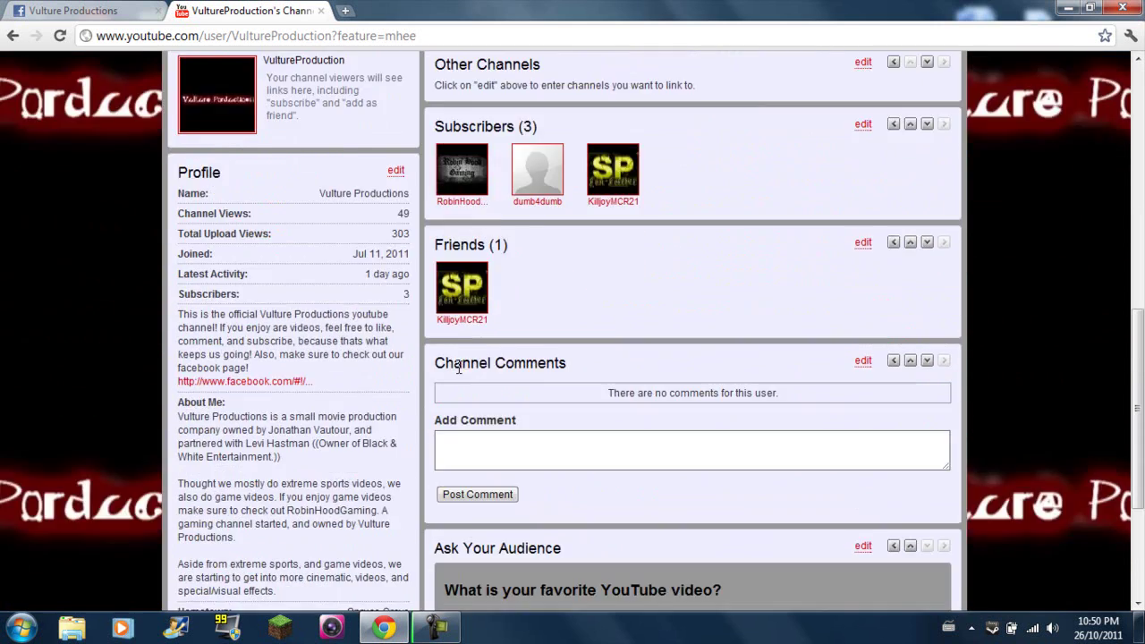
{"action": "scroll", "coordinate": [401, 528], "scroll_direction": "up", "scroll_amount": 11}
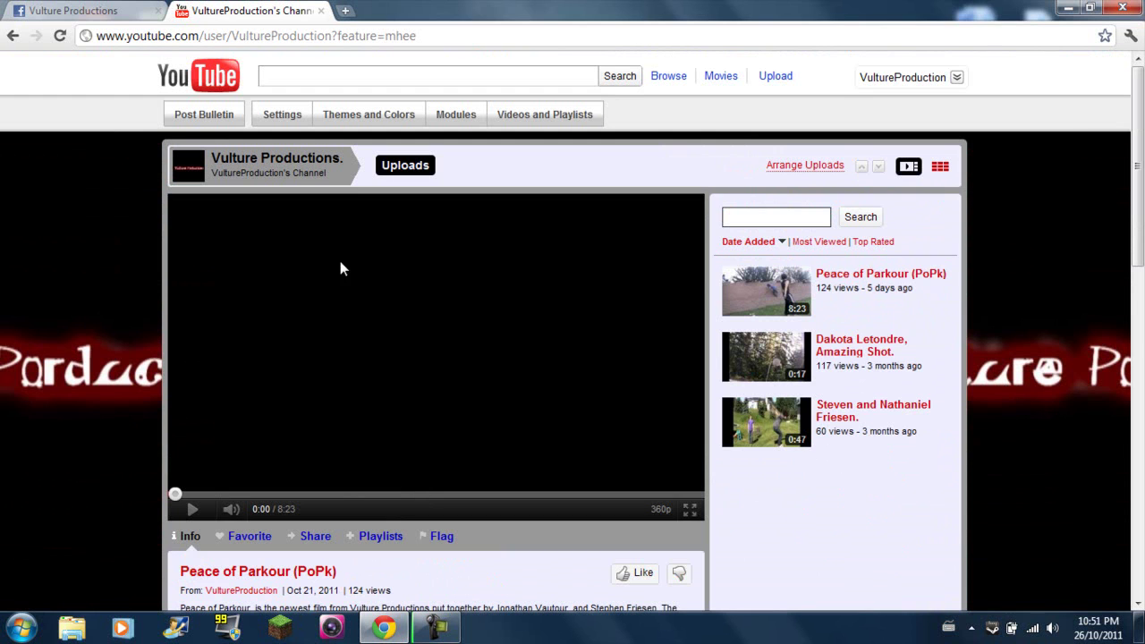
Step: Close the YouTube channel page and go to the Vulture Productions Facebook page
{"action": "left_click", "coordinate": [539, 76]}
{"action": "left_click", "coordinate": [543, 57]}
{"action": "left_click", "coordinate": [321, 11]}
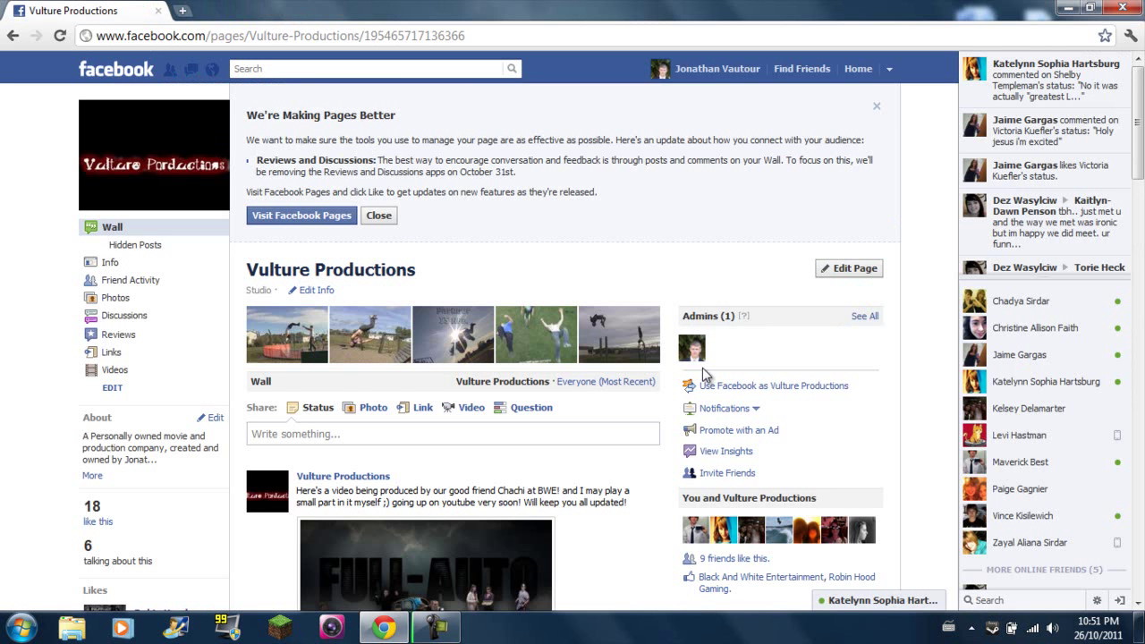
Step: Browse the wall posts on the Vulture Productions Facebook page and view the free wallpaper photo
{"action": "scroll", "coordinate": [485, 360], "scroll_direction": "down", "scroll_amount": 1}
{"action": "scroll", "coordinate": [331, 259], "scroll_direction": "up", "scroll_amount": 1}
{"action": "scroll", "coordinate": [404, 229], "scroll_direction": "down", "scroll_amount": 1}
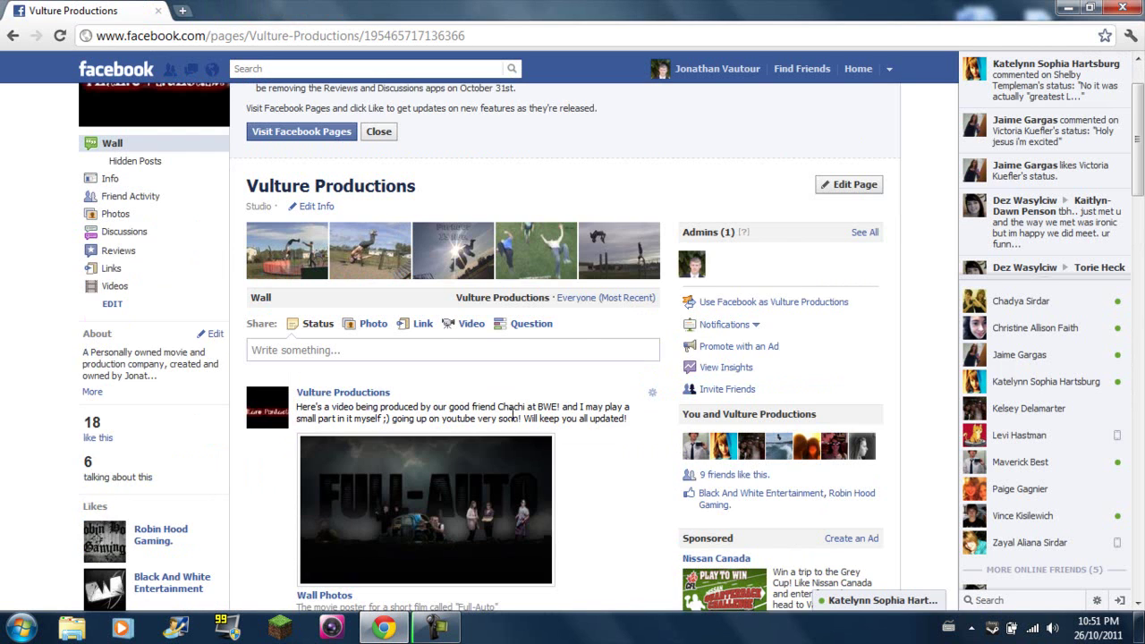
{"action": "scroll", "coordinate": [514, 417], "scroll_direction": "down", "scroll_amount": 4}
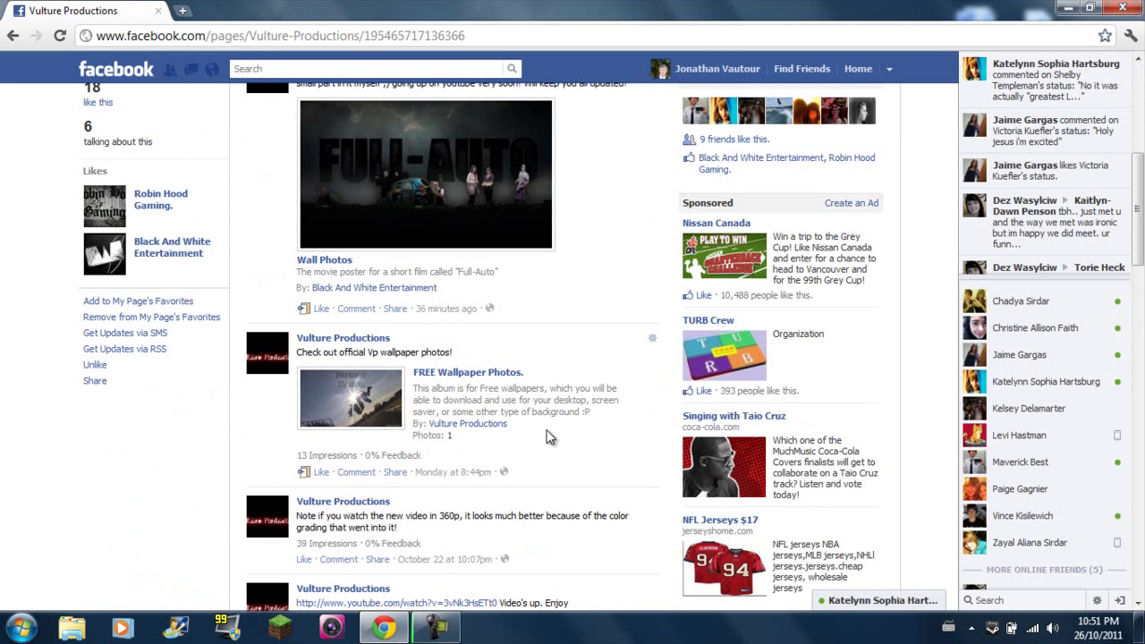
{"action": "scroll", "coordinate": [548, 436], "scroll_direction": "up", "scroll_amount": 1}
{"action": "scroll", "coordinate": [550, 440], "scroll_direction": "up", "scroll_amount": 2}
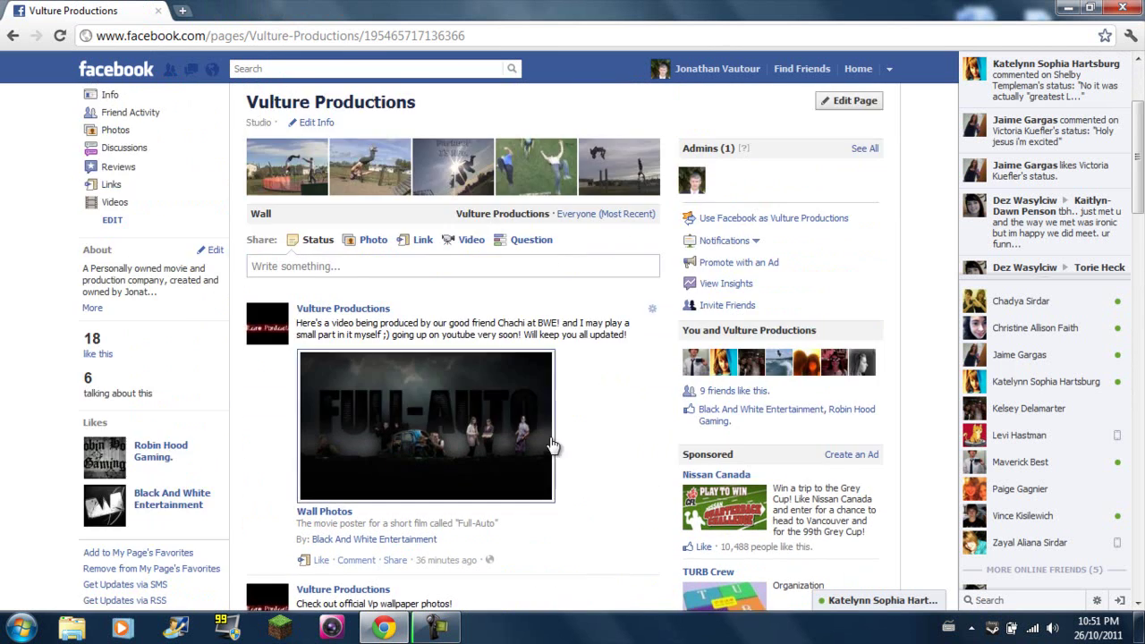
{"action": "scroll", "coordinate": [552, 444], "scroll_direction": "up", "scroll_amount": 1}
{"action": "scroll", "coordinate": [552, 444], "scroll_direction": "down", "scroll_amount": 2}
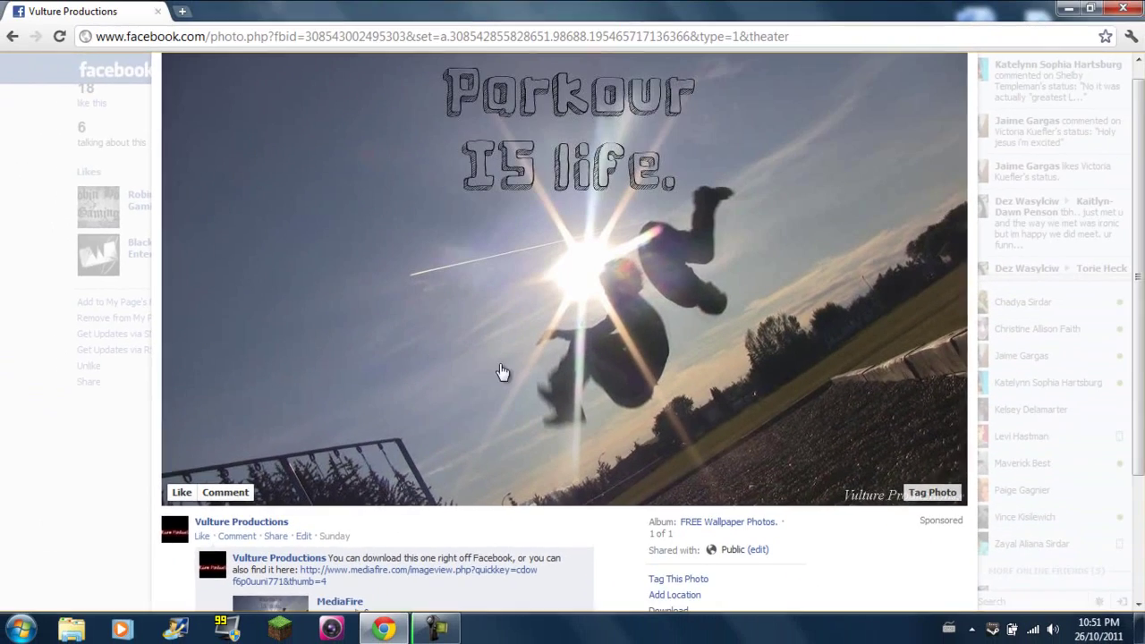
{"action": "left_click", "coordinate": [8, 332]}
{"action": "scroll", "coordinate": [420, 356], "scroll_direction": "up", "scroll_amount": 2}
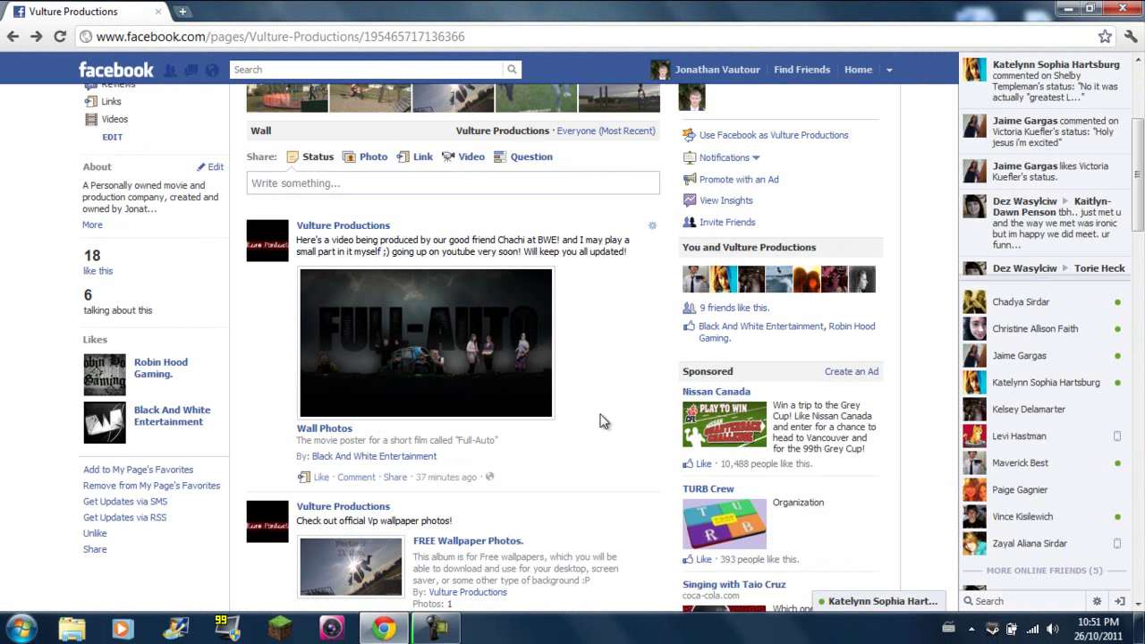
Step: View the enlarged "Full-Auto" movie poster from the wall post, closing it when done
{"action": "scroll", "coordinate": [633, 442], "scroll_direction": "up", "scroll_amount": 1}
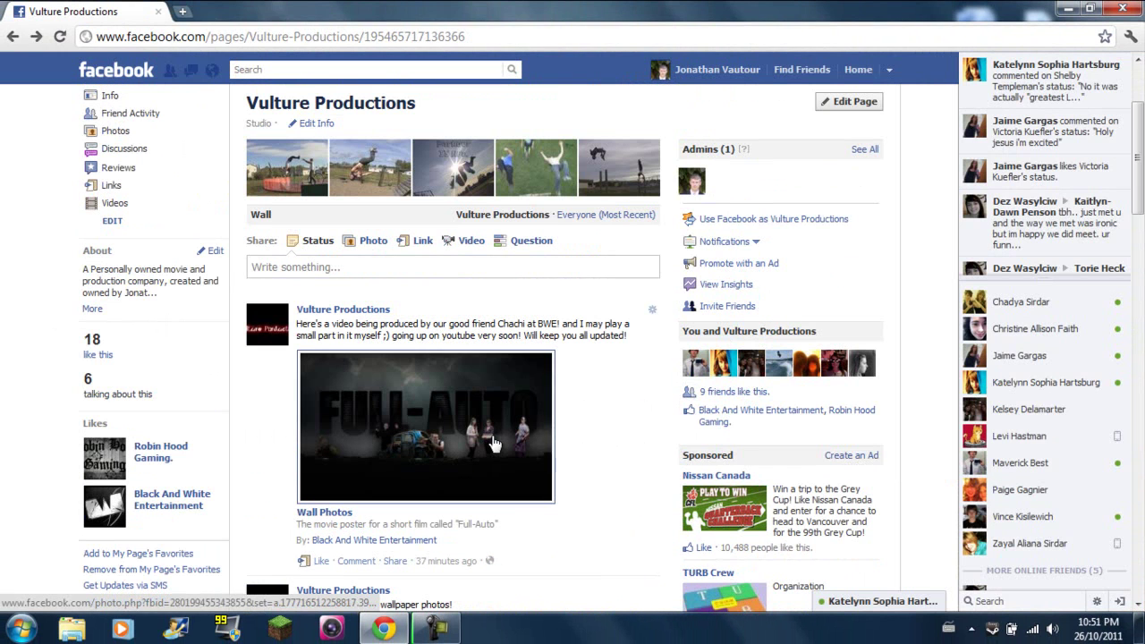
{"action": "scroll", "coordinate": [402, 465], "scroll_direction": "down", "scroll_amount": 1}
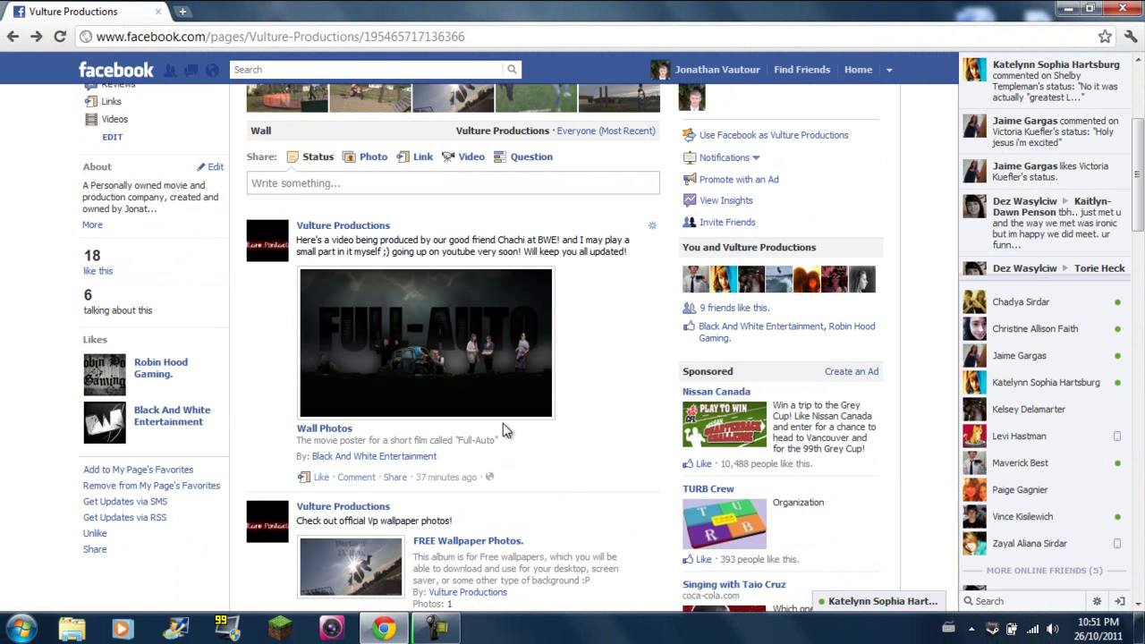
{"action": "left_click", "coordinate": [428, 367]}
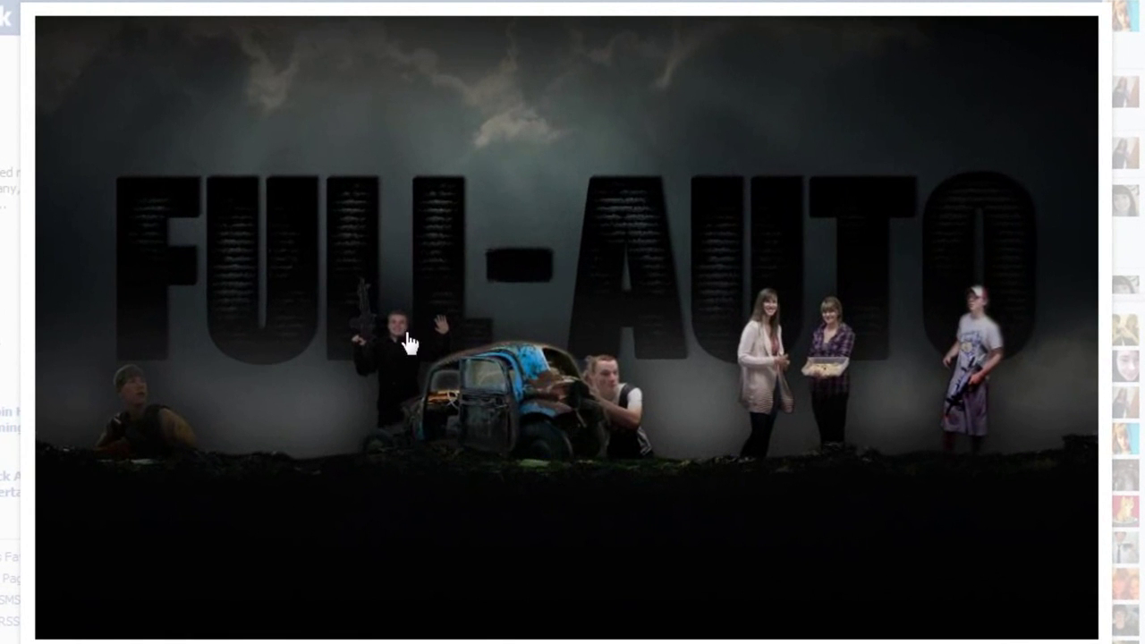
{"action": "key", "text": "Escape"}
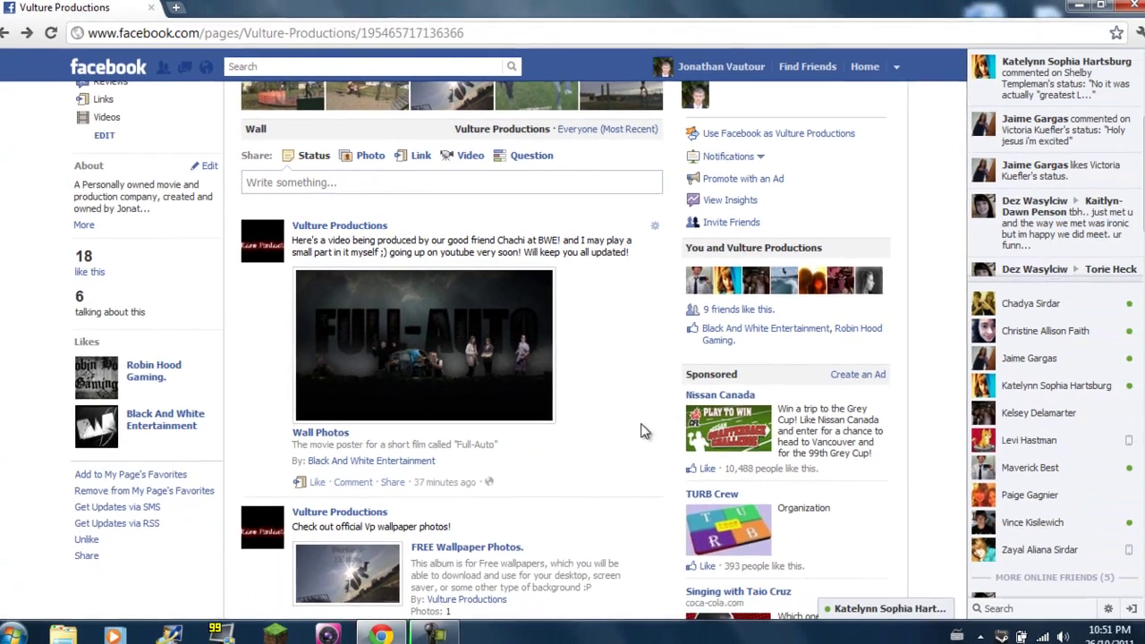
Step: Check the liked pages on the Facebook page and close the web browser
{"action": "scroll", "coordinate": [581, 434], "scroll_direction": "down", "scroll_amount": 1}
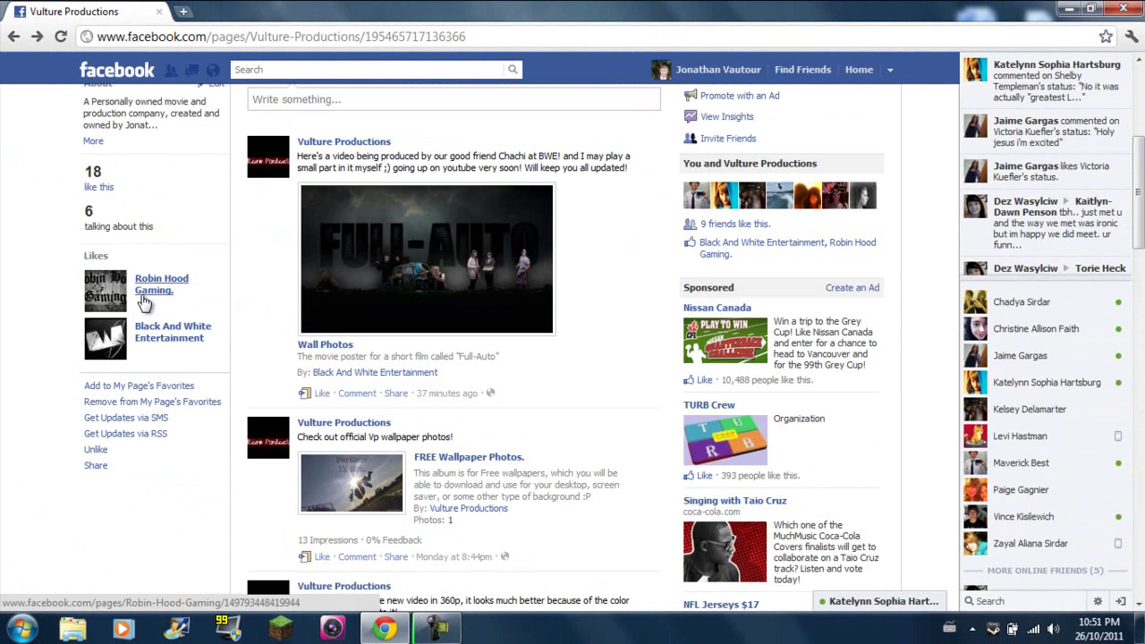
{"action": "scroll", "coordinate": [565, 460], "scroll_direction": "up", "scroll_amount": 4}
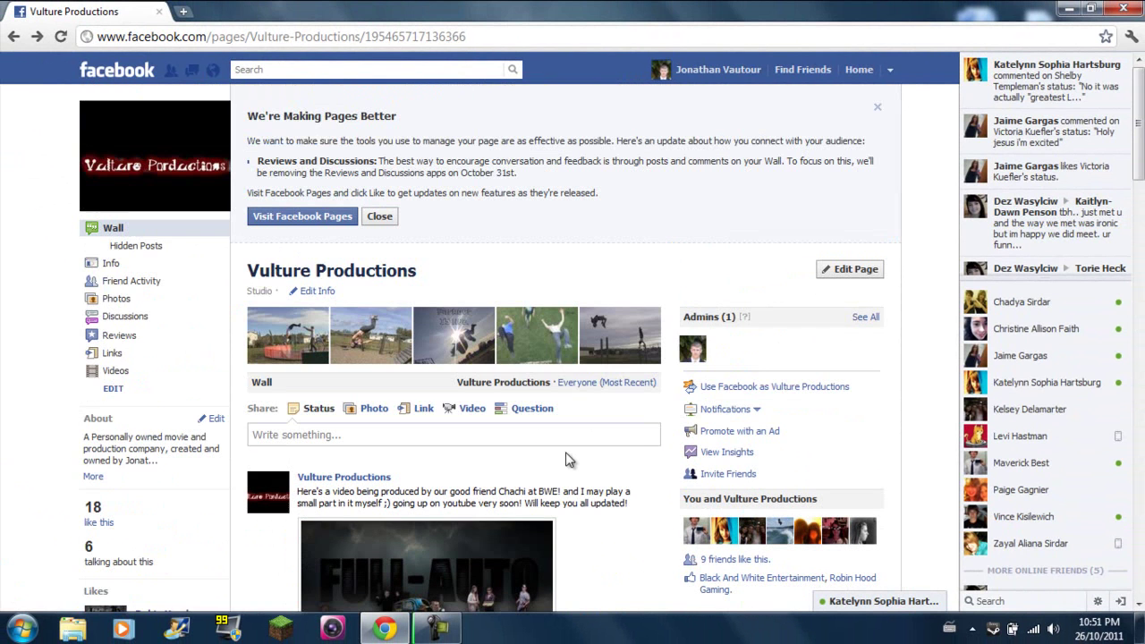
{"action": "left_click", "coordinate": [1128, 8]}
{"action": "left_click_drag", "start_coordinate": [558, 170], "coordinate": [771, 390]}
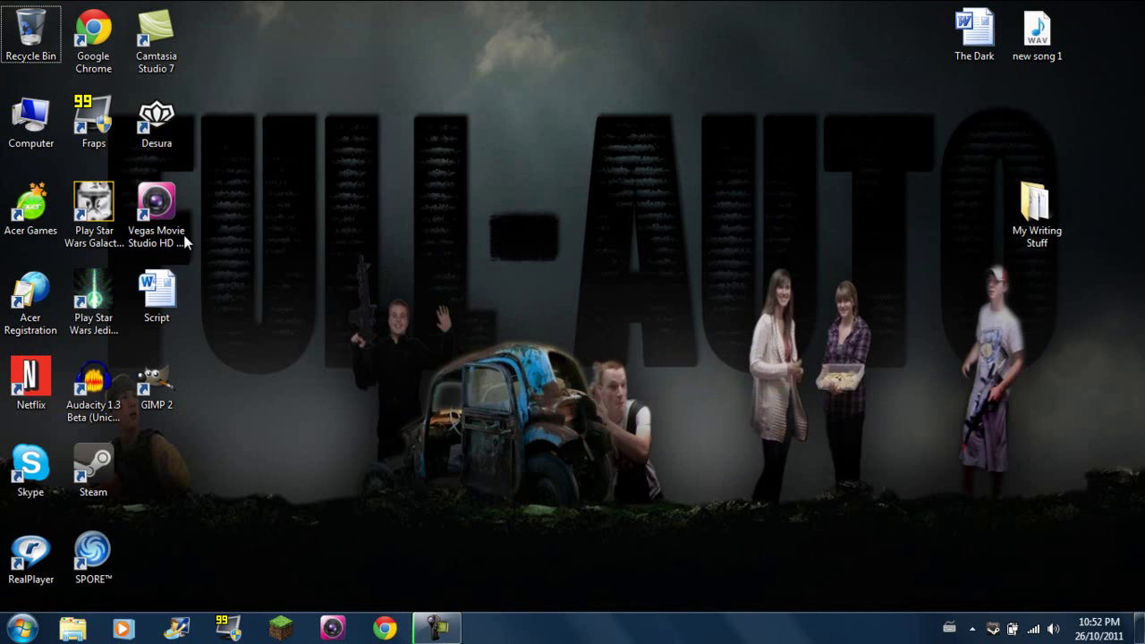
{"action": "left_click", "coordinate": [93, 206]}
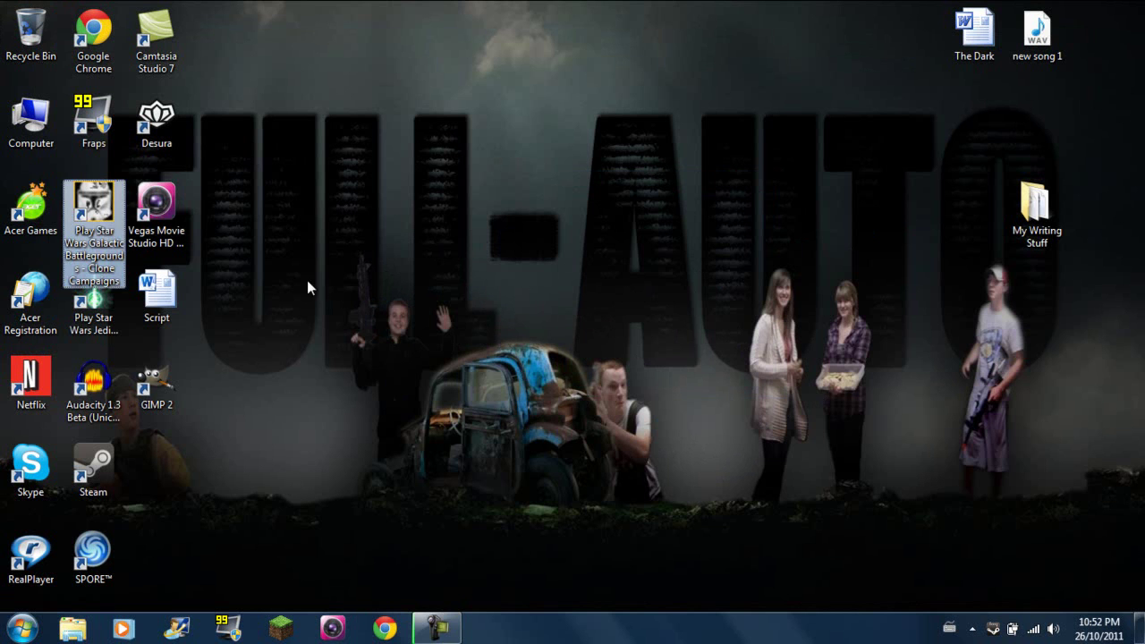
{"action": "left_click", "coordinate": [103, 326]}
{"action": "left_click", "coordinate": [92, 402]}
{"action": "left_click", "coordinate": [312, 376]}
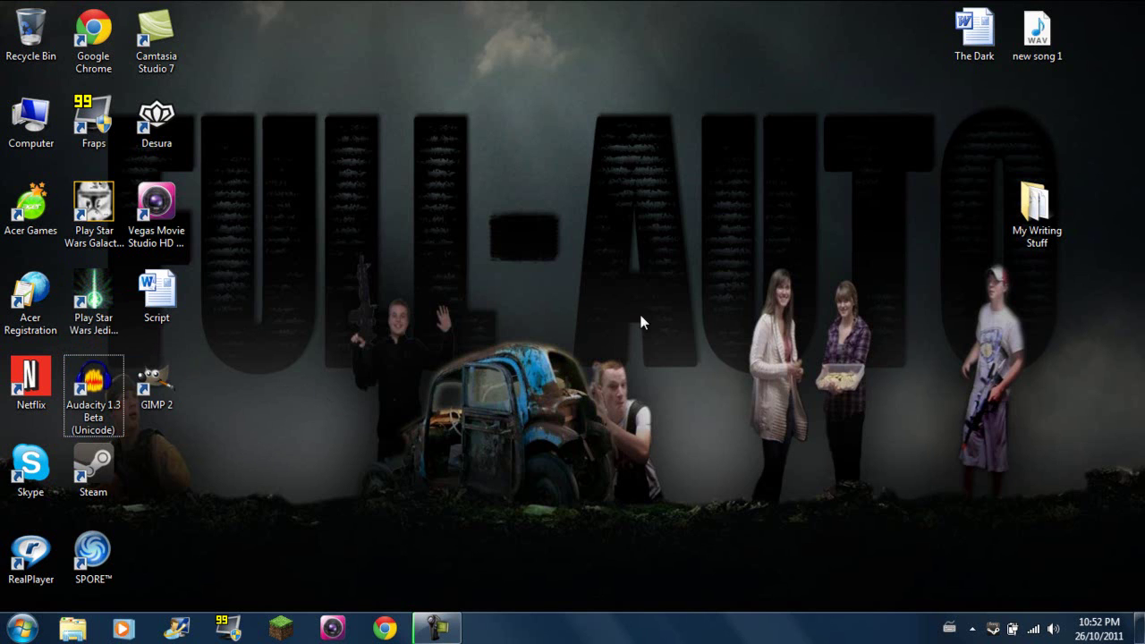
{"action": "left_click", "coordinate": [157, 207]}
{"action": "left_click", "coordinate": [348, 237]}
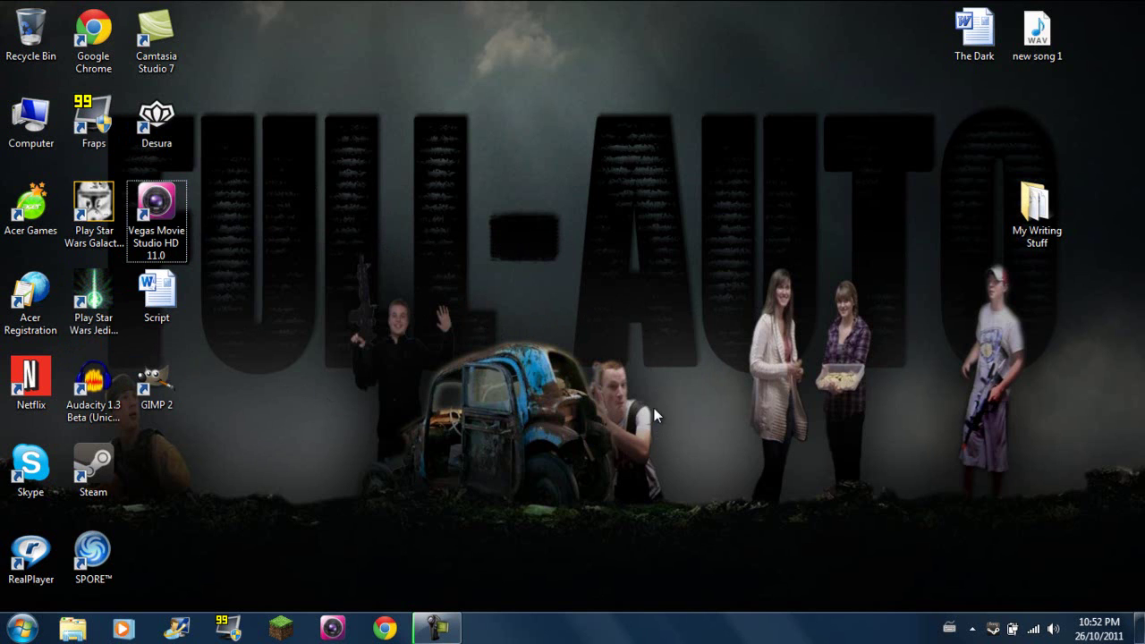
Step: Open the Computer window from the desktop and select Removable Disk (E:)
{"action": "double_click", "coordinate": [30, 116]}
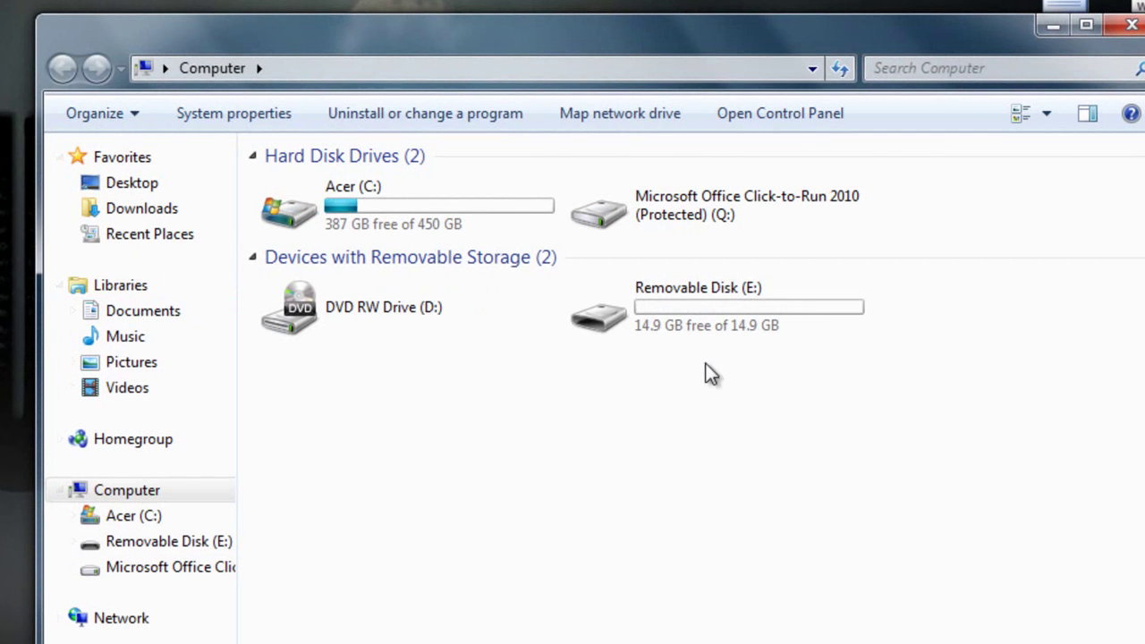
{"action": "left_click", "coordinate": [685, 329]}
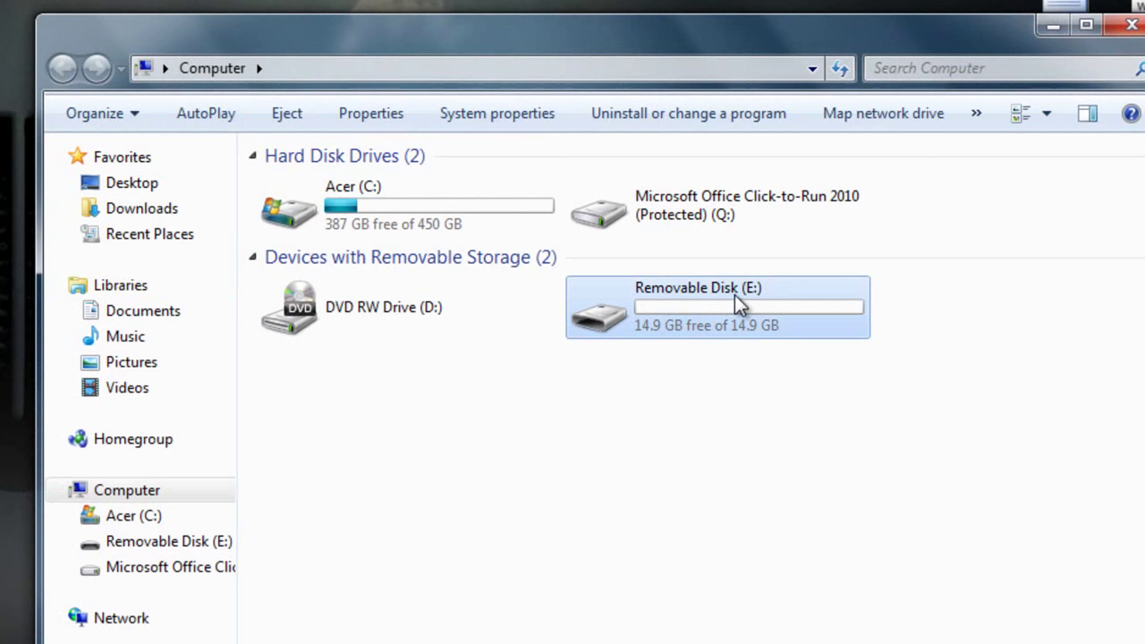
{"action": "mouse_move", "coordinate": [735, 297]}
{"action": "mouse_move", "coordinate": [785, 330]}
Step: Check the free space and total size of Removable Disk (E:)
{"action": "right_click", "coordinate": [674, 324]}
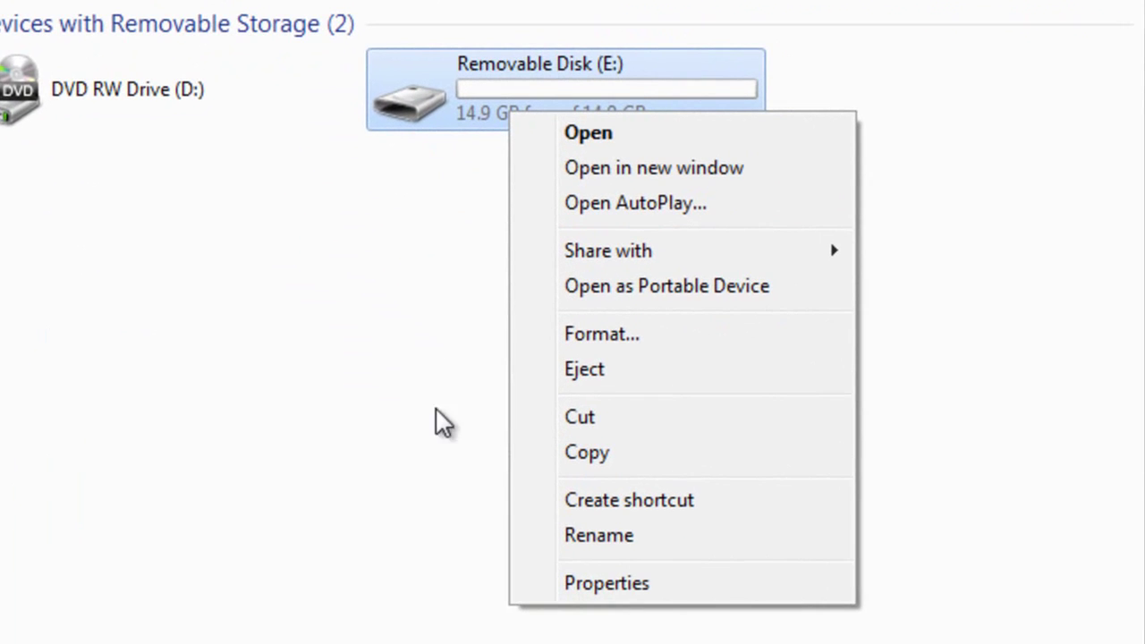
{"action": "left_click", "coordinate": [391, 191]}
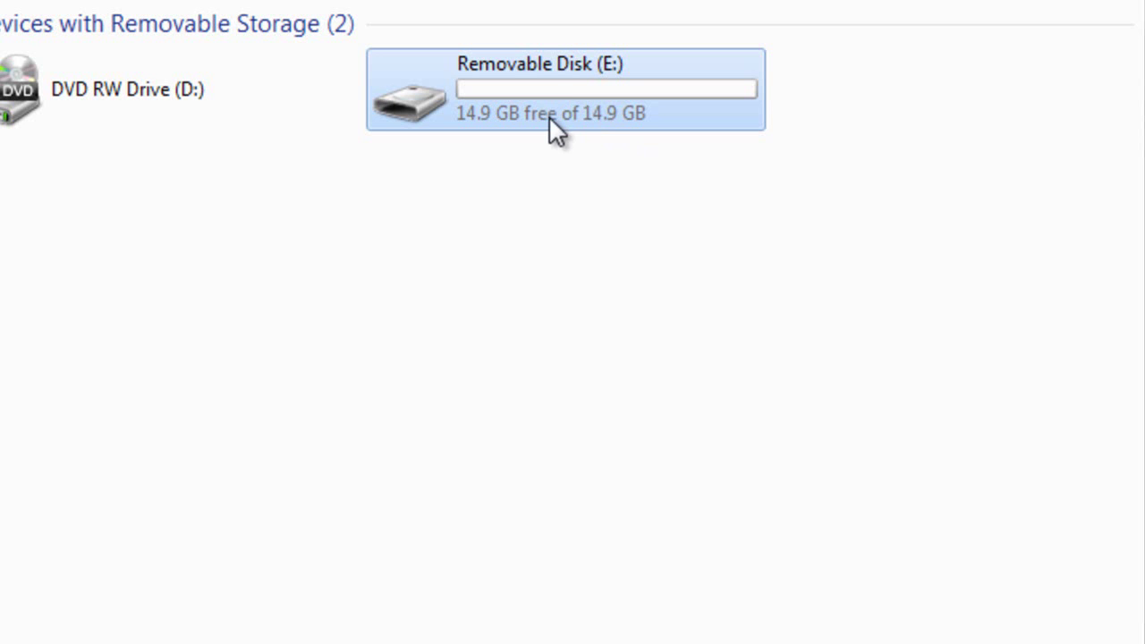
{"action": "mouse_move", "coordinate": [549, 118]}
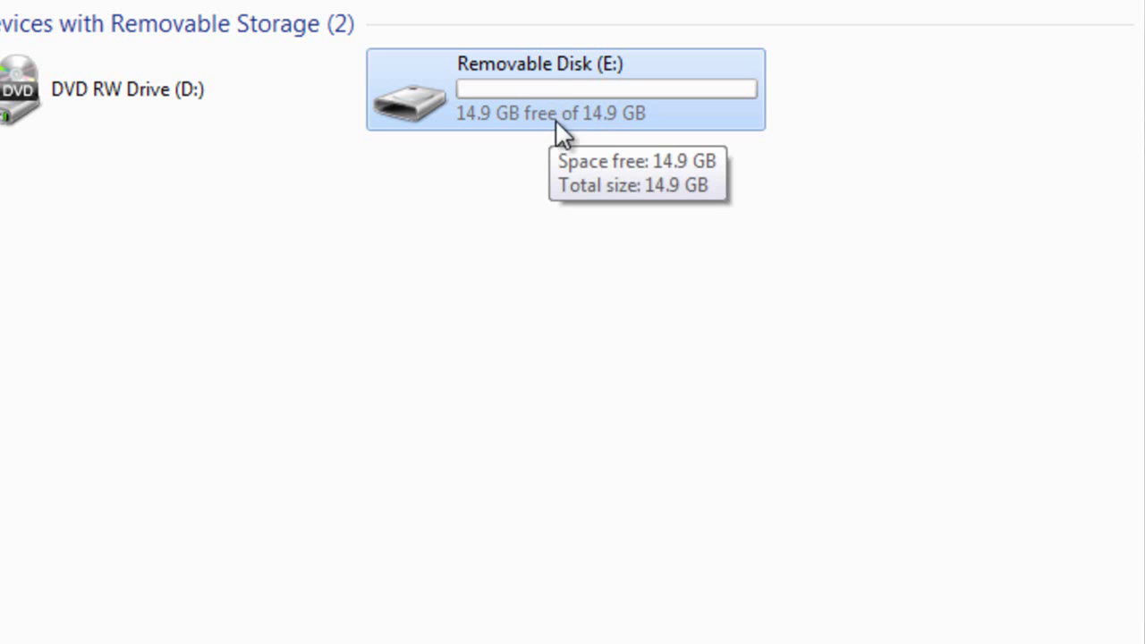
{"action": "mouse_move", "coordinate": [455, 100]}
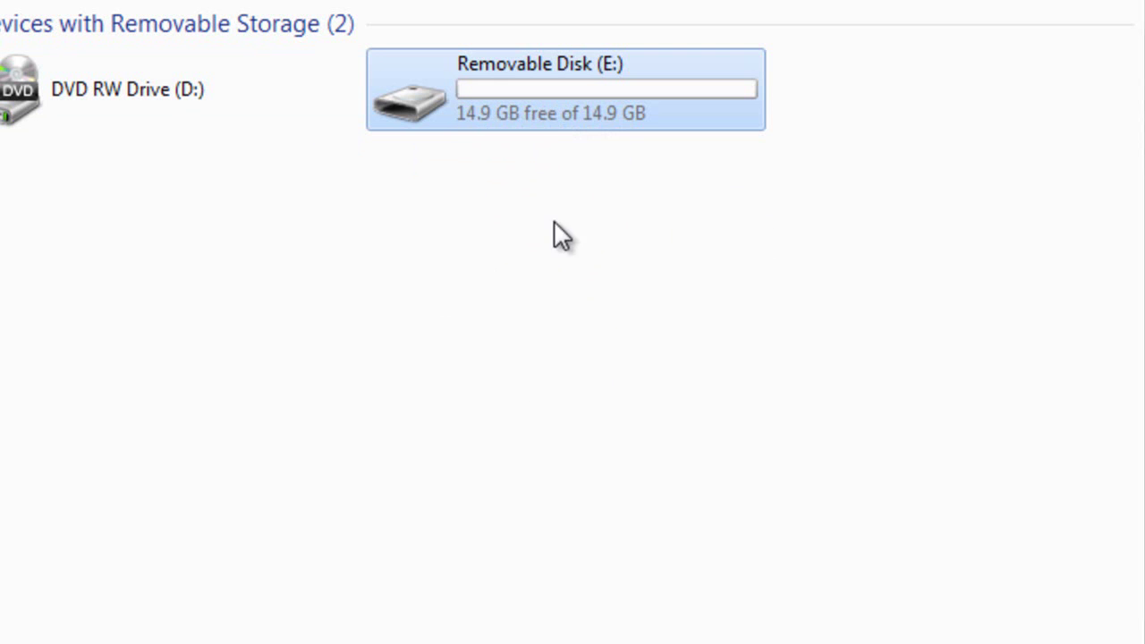
Step: Open the properties of Removable Disk (E:) and show its ReadyBoost settings
{"action": "right_click", "coordinate": [464, 108]}
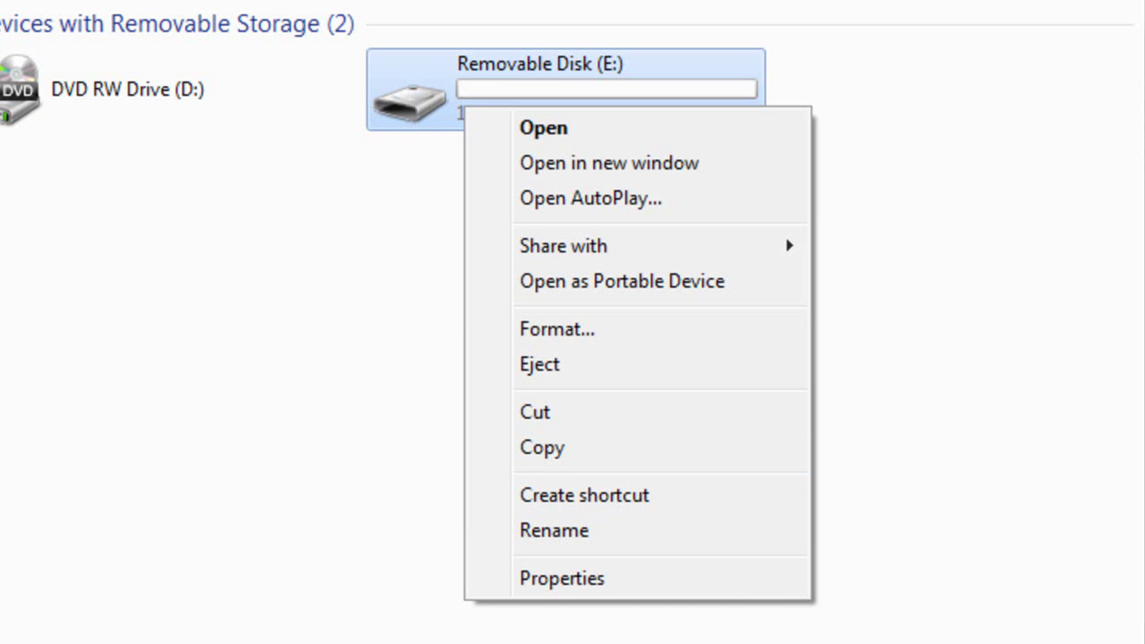
{"action": "left_click", "coordinate": [741, 580]}
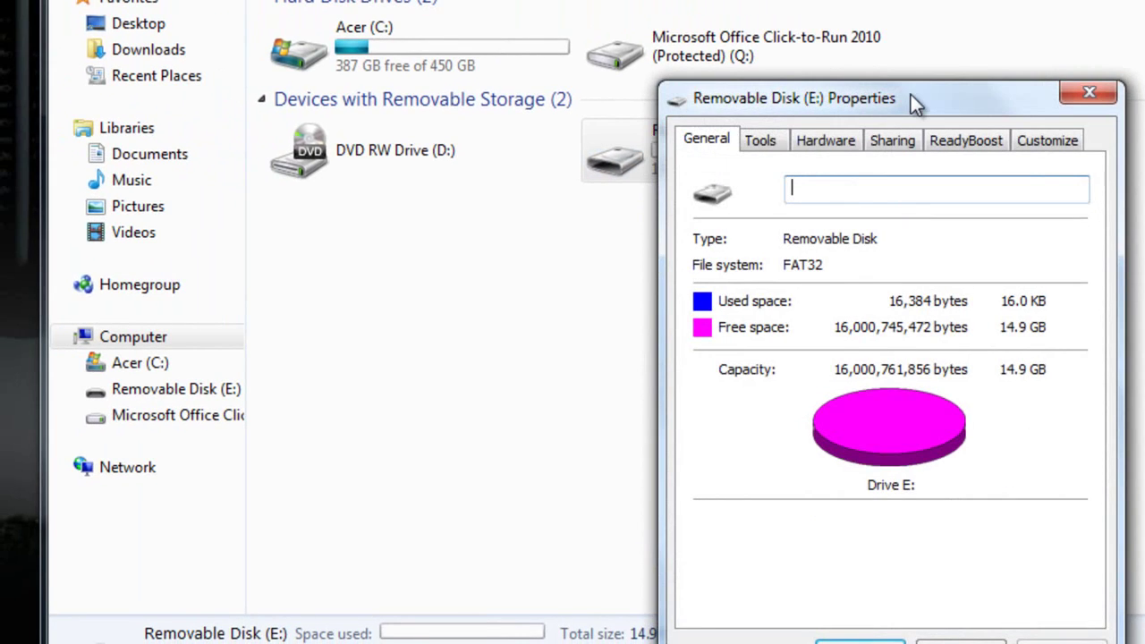
{"action": "left_click_drag", "start_coordinate": [910, 99], "coordinate": [506, 0]}
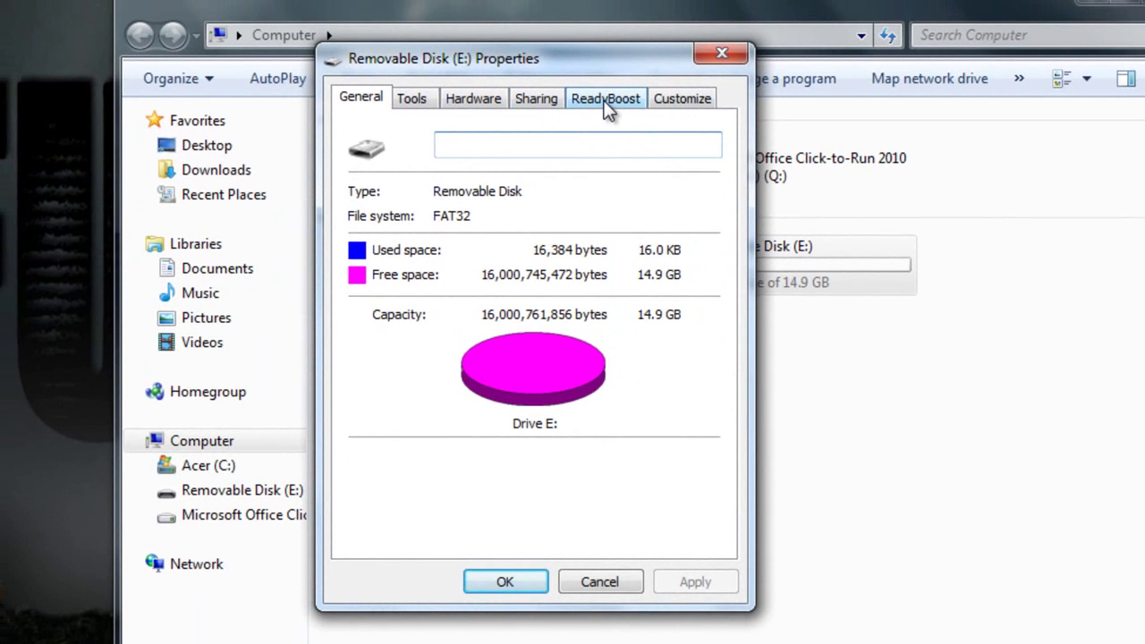
{"action": "left_click", "coordinate": [606, 100]}
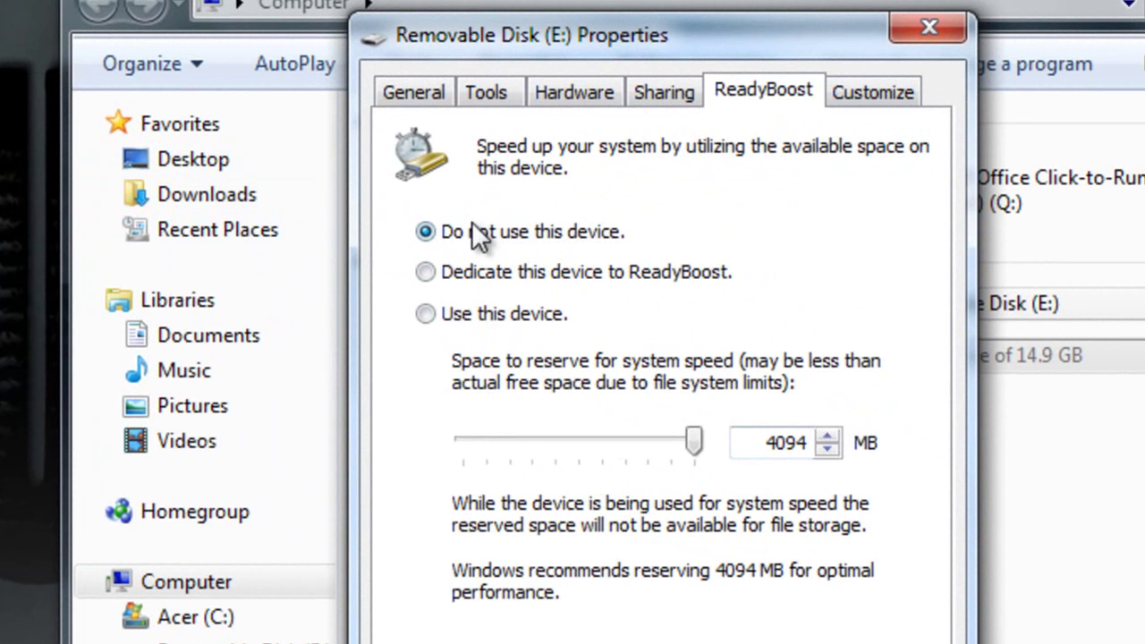
Step: Enable ReadyBoost on Removable Disk (E:) with the "Use this device" option, reserving 4094 MB, and confirm the properties
{"action": "left_click", "coordinate": [424, 273]}
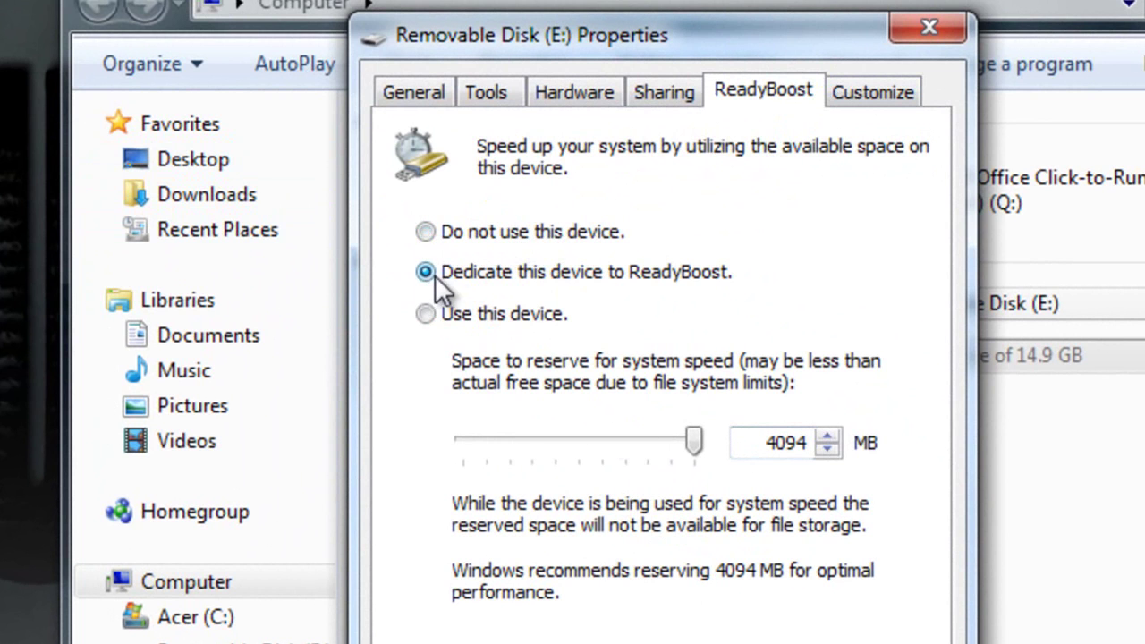
{"action": "left_click", "coordinate": [434, 316]}
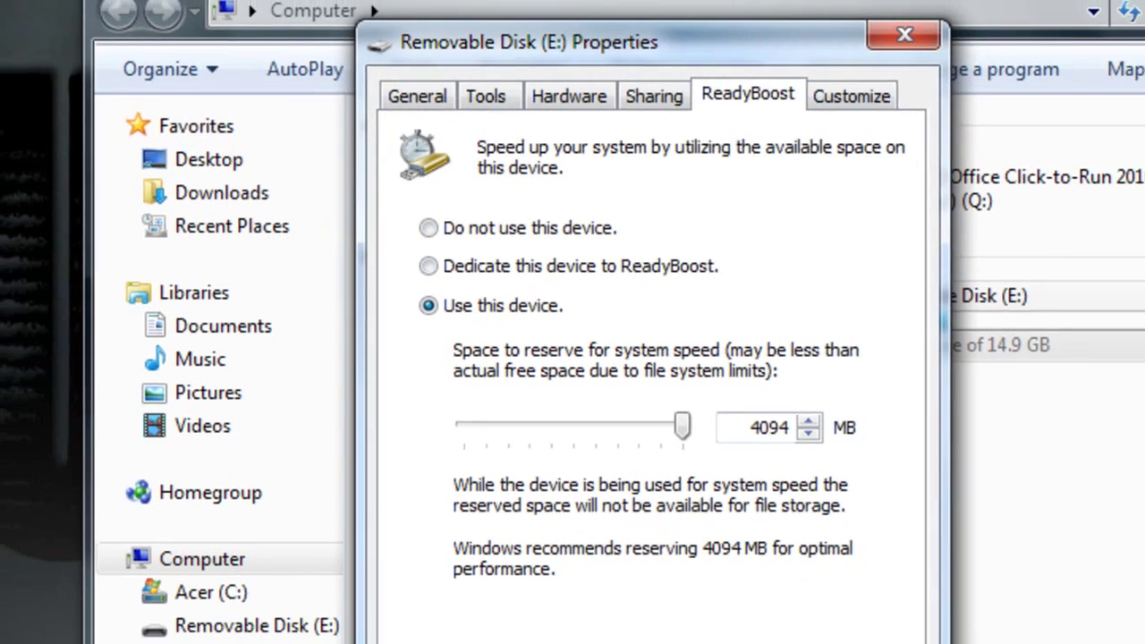
{"action": "key", "text": "Return"}
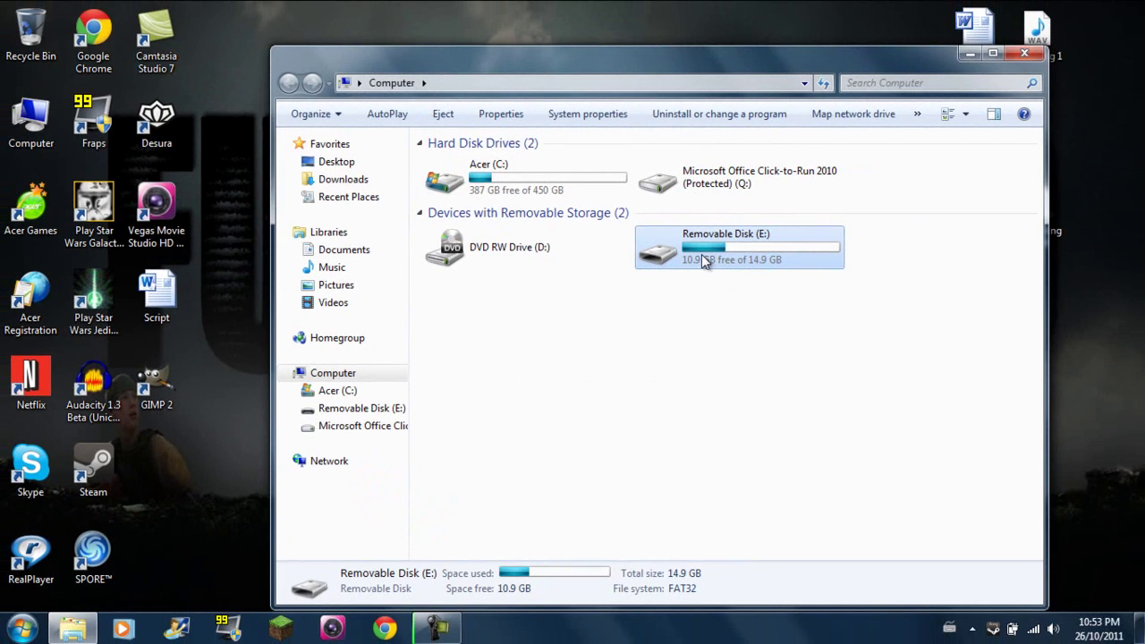
Step: Close the Computer window and open the advanced system settings from the computer's properties
{"action": "left_click", "coordinate": [1024, 53]}
{"action": "left_click_drag", "start_coordinate": [628, 65], "coordinate": [463, 319]}
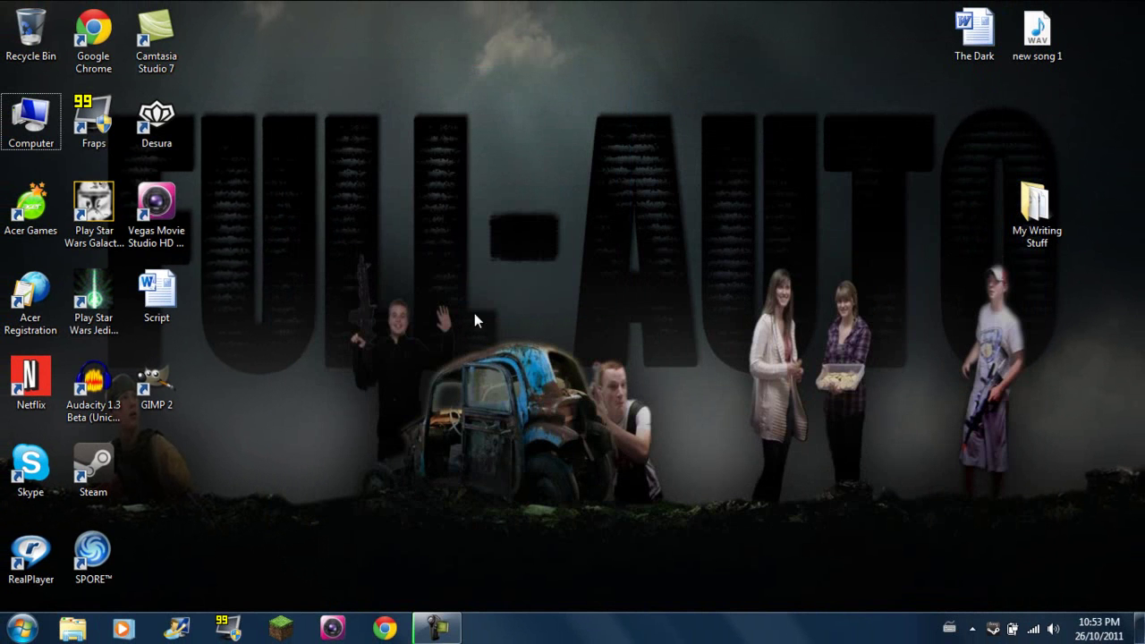
{"action": "right_click", "coordinate": [30, 121]}
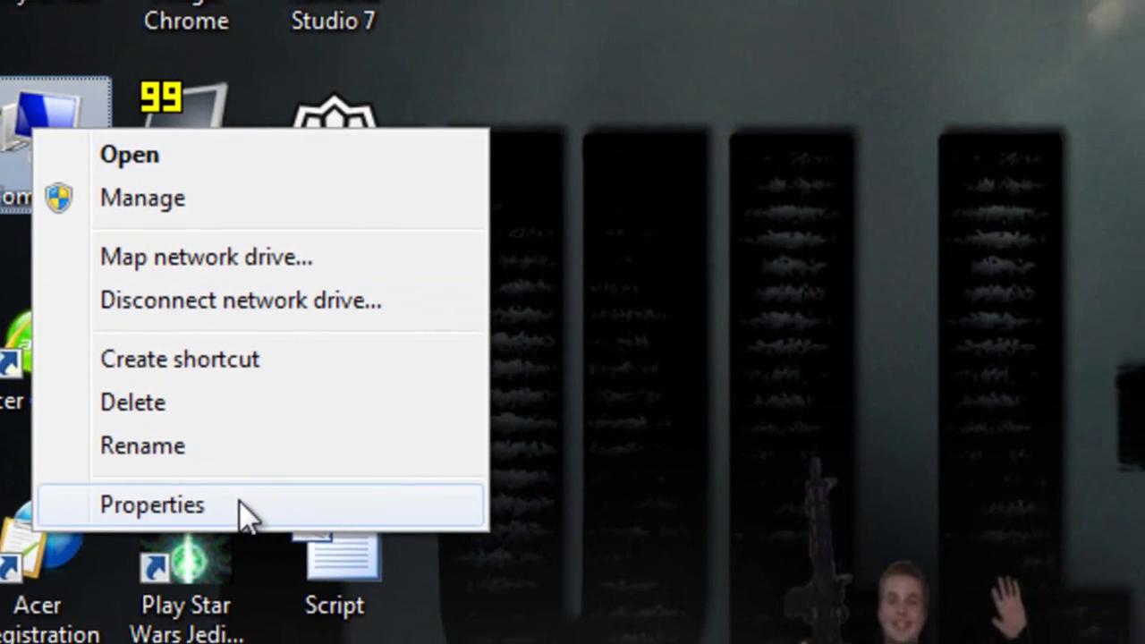
{"action": "left_click", "coordinate": [239, 505]}
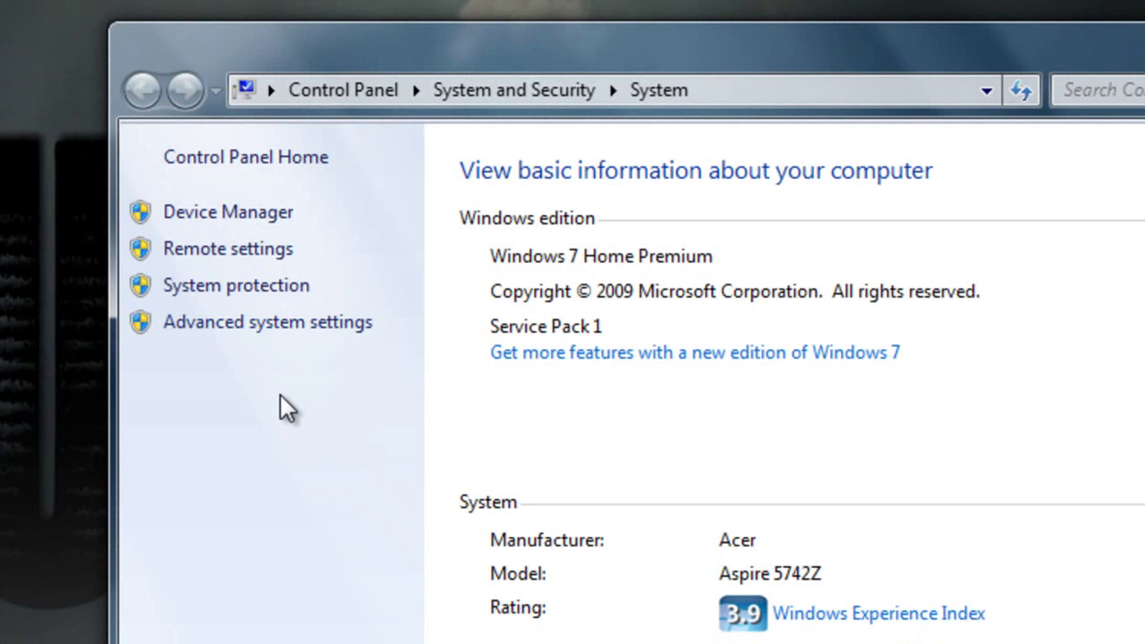
{"action": "left_click", "coordinate": [286, 323]}
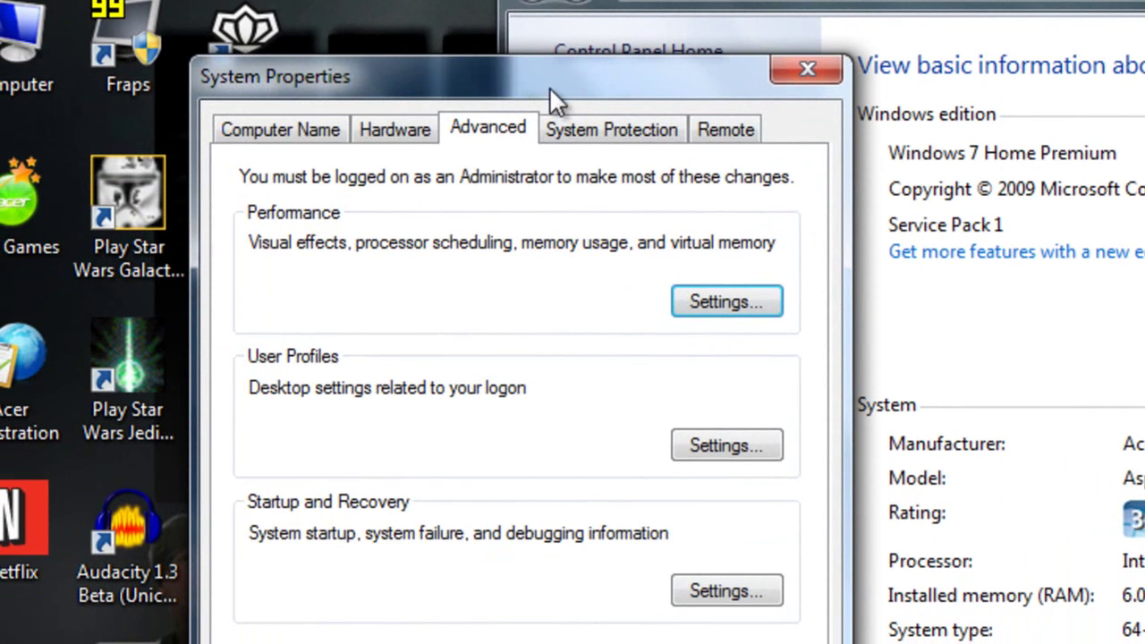
Step: Reposition the System Properties dialog and open the Performance settings from its advanced options
{"action": "left_click_drag", "start_coordinate": [549, 89], "coordinate": [745, 115]}
{"action": "left_click", "coordinate": [484, 158]}
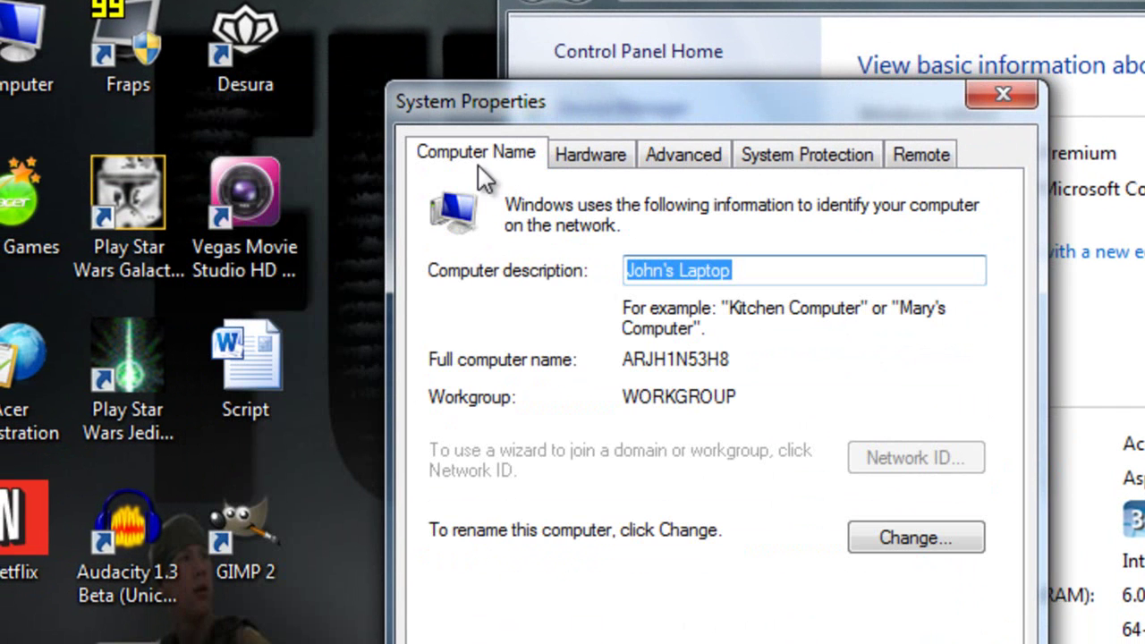
{"action": "left_click", "coordinate": [705, 157]}
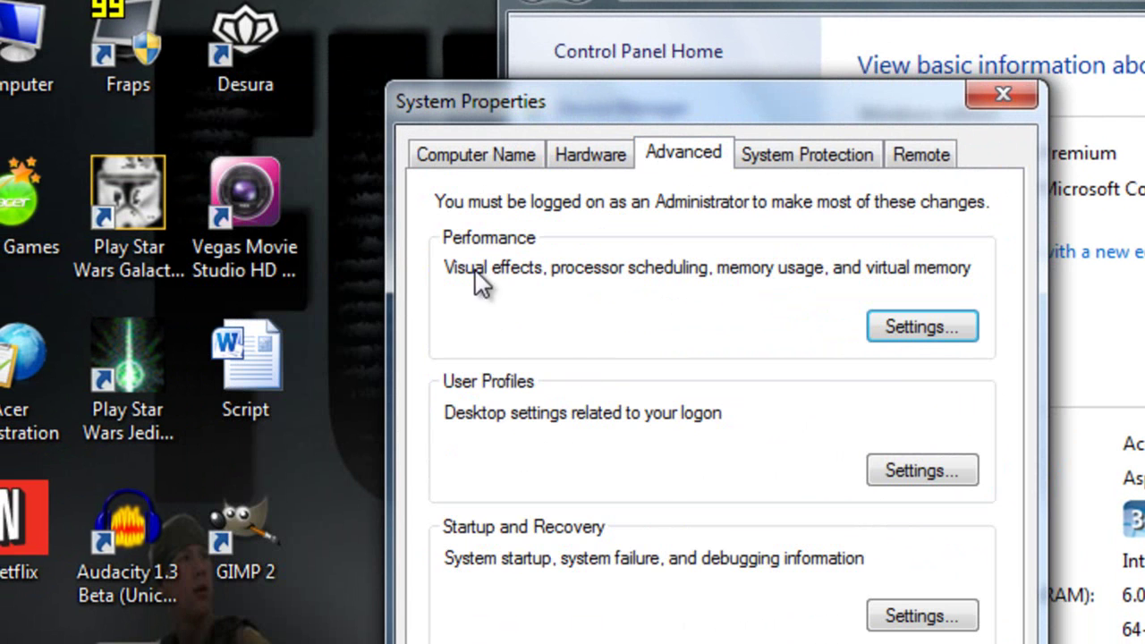
{"action": "left_click", "coordinate": [892, 337]}
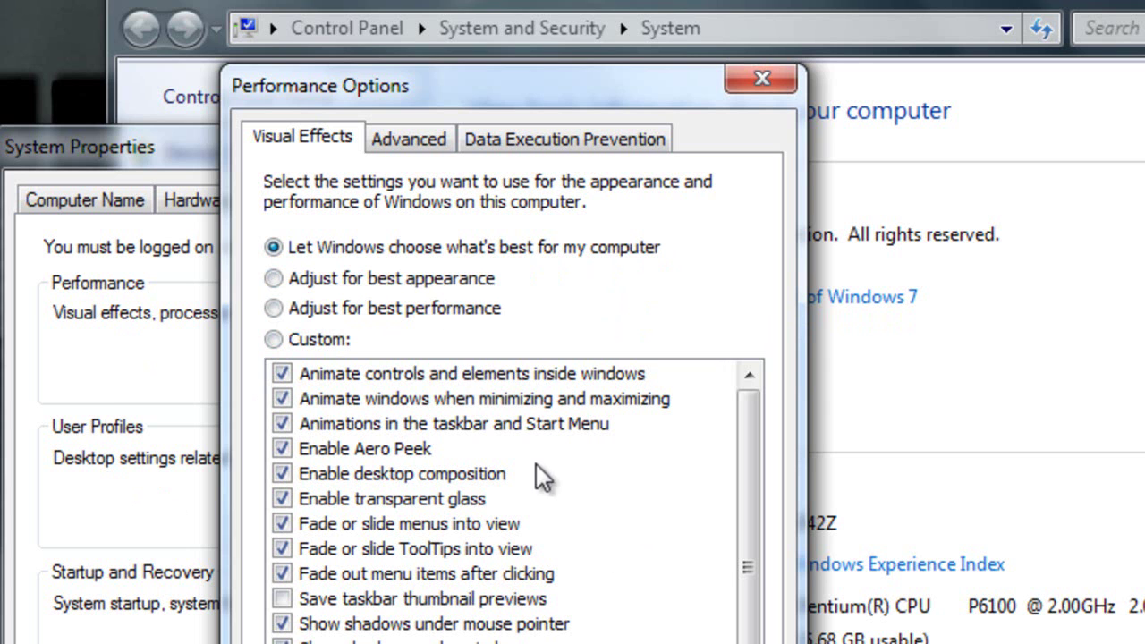
Step: Set the visual effects to "Adjust for best performance", apply the change, and close Performance Options, System Properties and the System window
{"action": "left_click", "coordinate": [274, 308]}
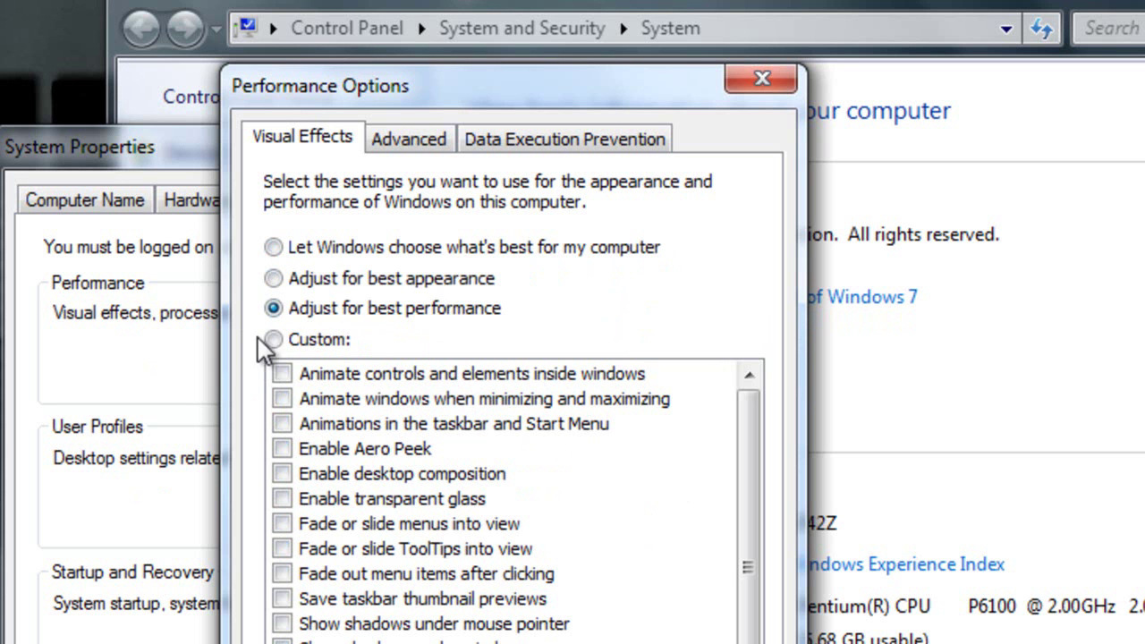
{"action": "scroll", "coordinate": [754, 521], "scroll_direction": "down", "scroll_amount": 1}
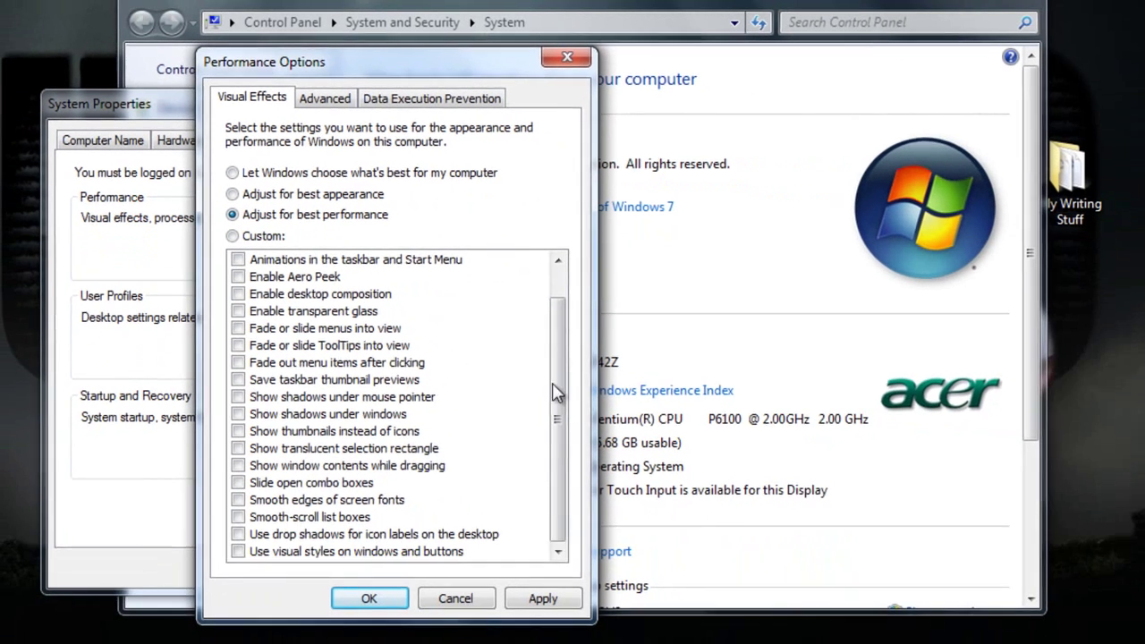
{"action": "scroll", "coordinate": [766, 490], "scroll_direction": "up", "scroll_amount": 1}
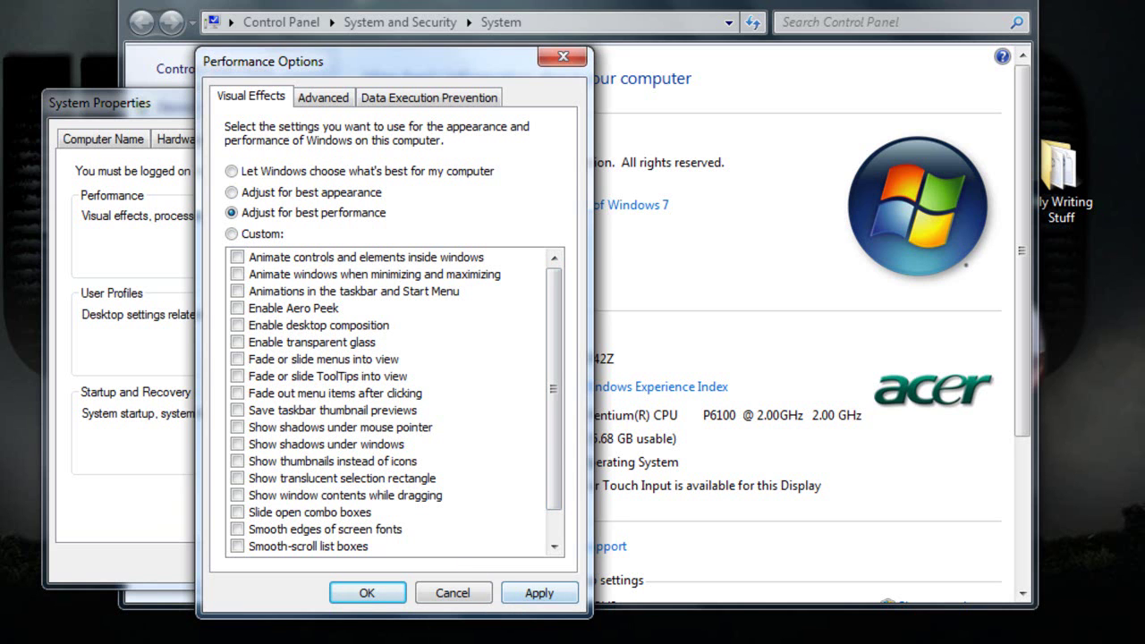
{"action": "left_click", "coordinate": [539, 593]}
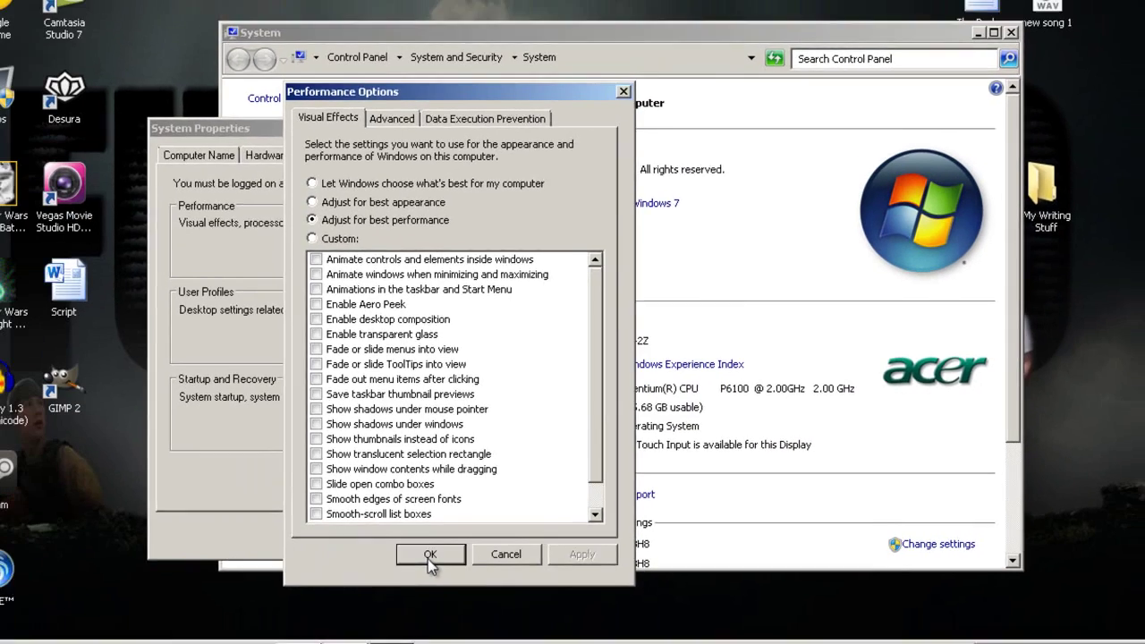
{"action": "left_click", "coordinate": [361, 584]}
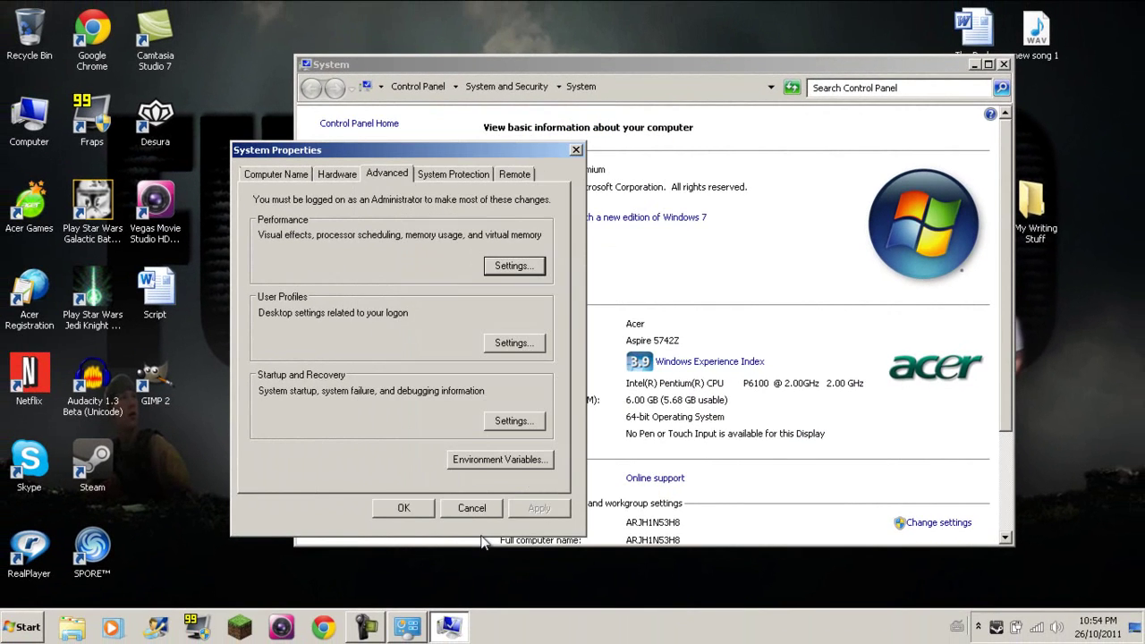
{"action": "left_click", "coordinate": [390, 503]}
{"action": "left_click", "coordinate": [1004, 64]}
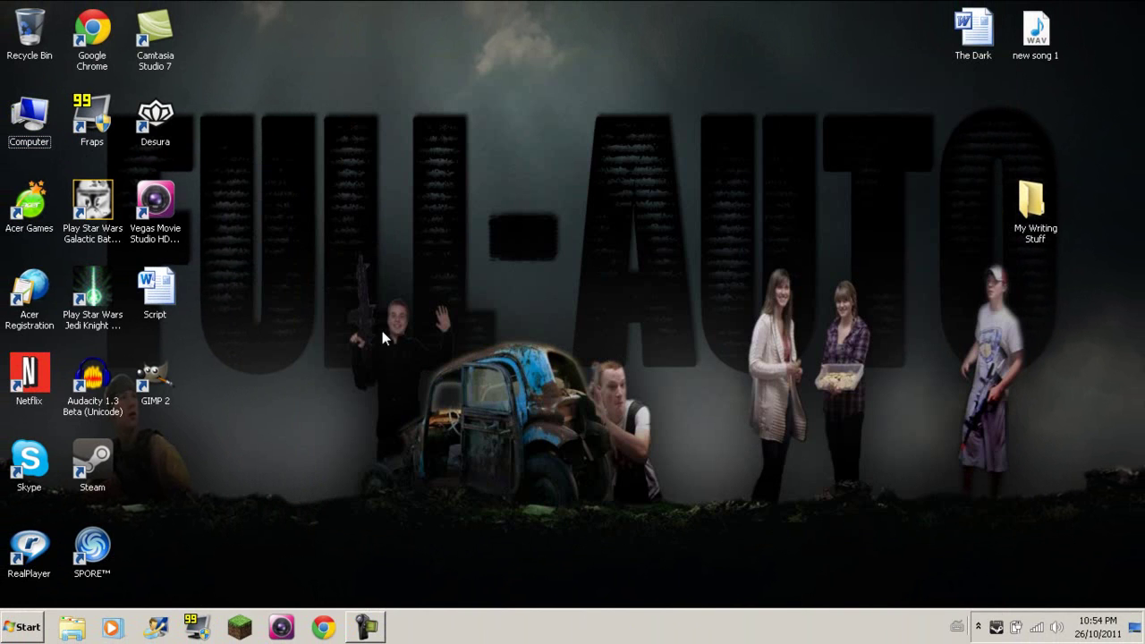
Step: Open the Computer window to view Removable Disk (E:) and the window's simplified appearance, and close it
{"action": "double_click", "coordinate": [30, 125]}
{"action": "left_click", "coordinate": [698, 226]}
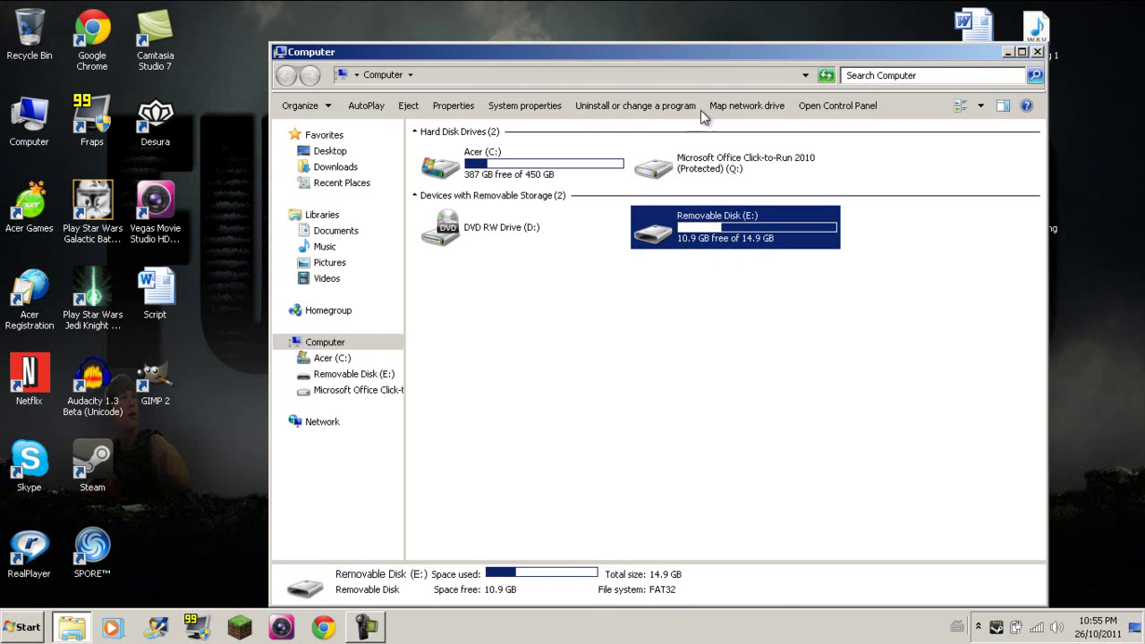
{"action": "left_click_drag", "start_coordinate": [672, 44], "coordinate": [595, 24]}
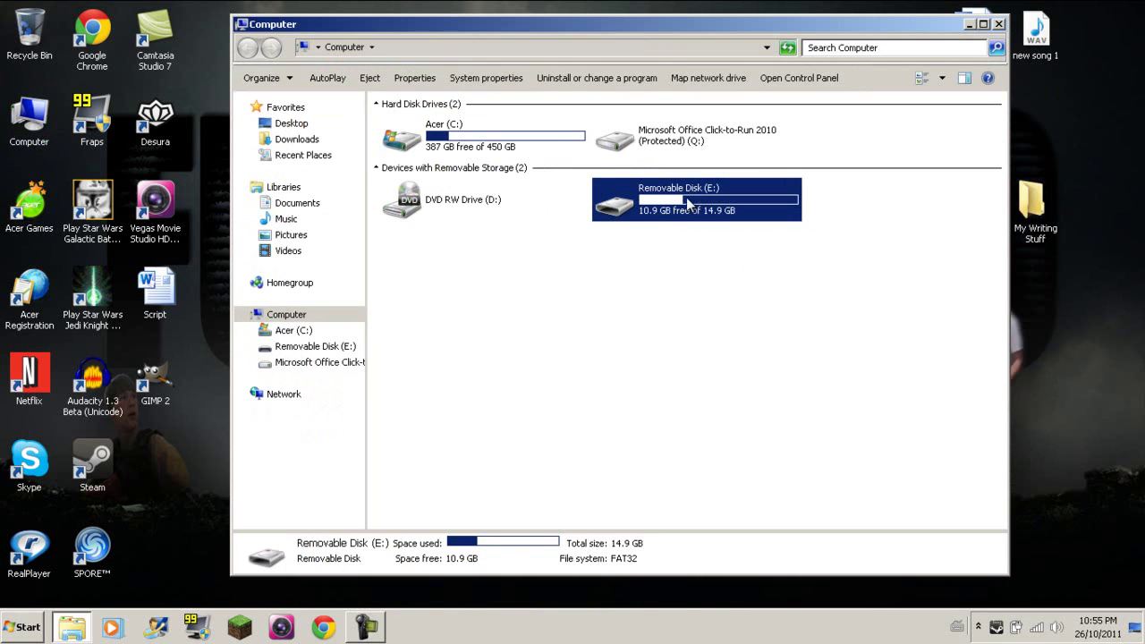
{"action": "left_click", "coordinate": [731, 289]}
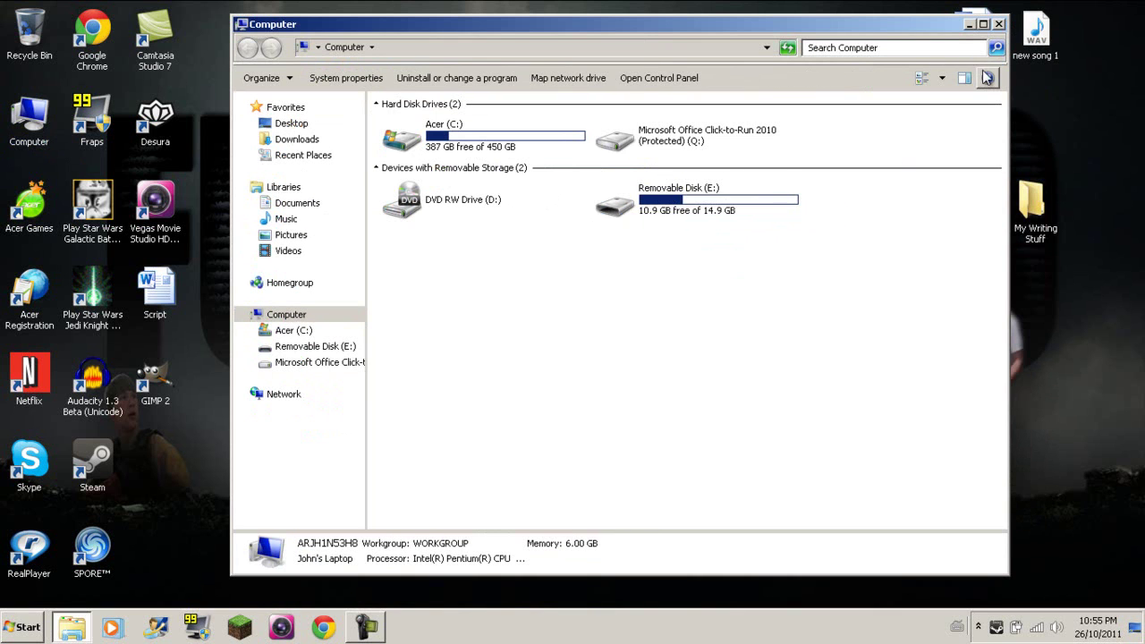
{"action": "left_click", "coordinate": [999, 24]}
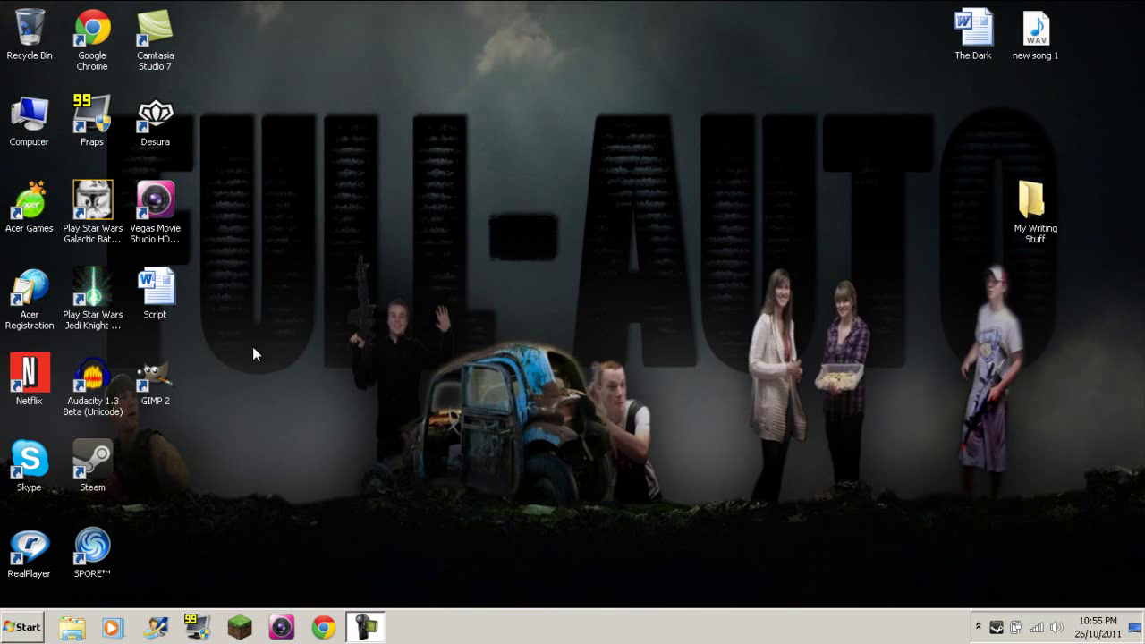
Step: Reopen the Computer window, move it slightly down to try its responsiveness, and close it again
{"action": "double_click", "coordinate": [28, 114]}
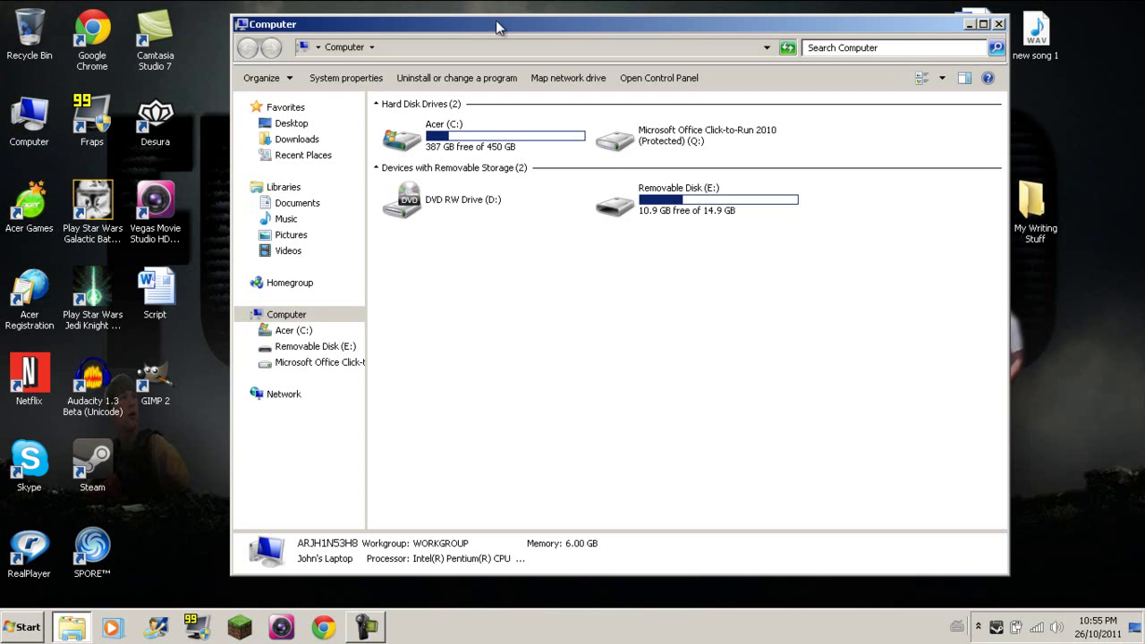
{"action": "left_click_drag", "start_coordinate": [496, 20], "coordinate": [492, 44]}
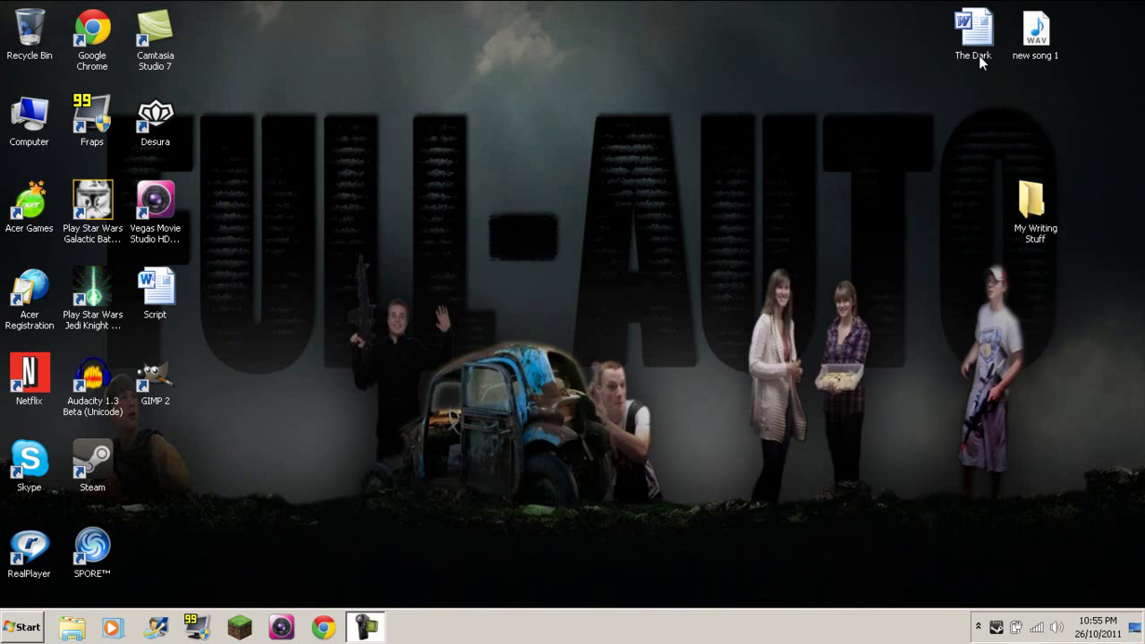
{"action": "left_click", "coordinate": [995, 34]}
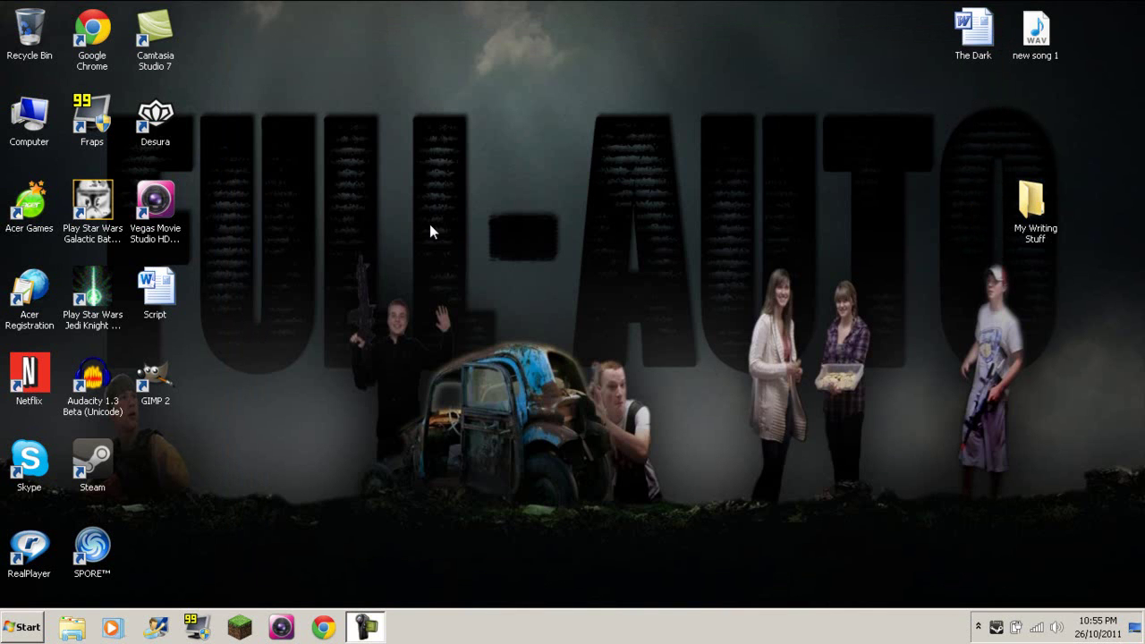